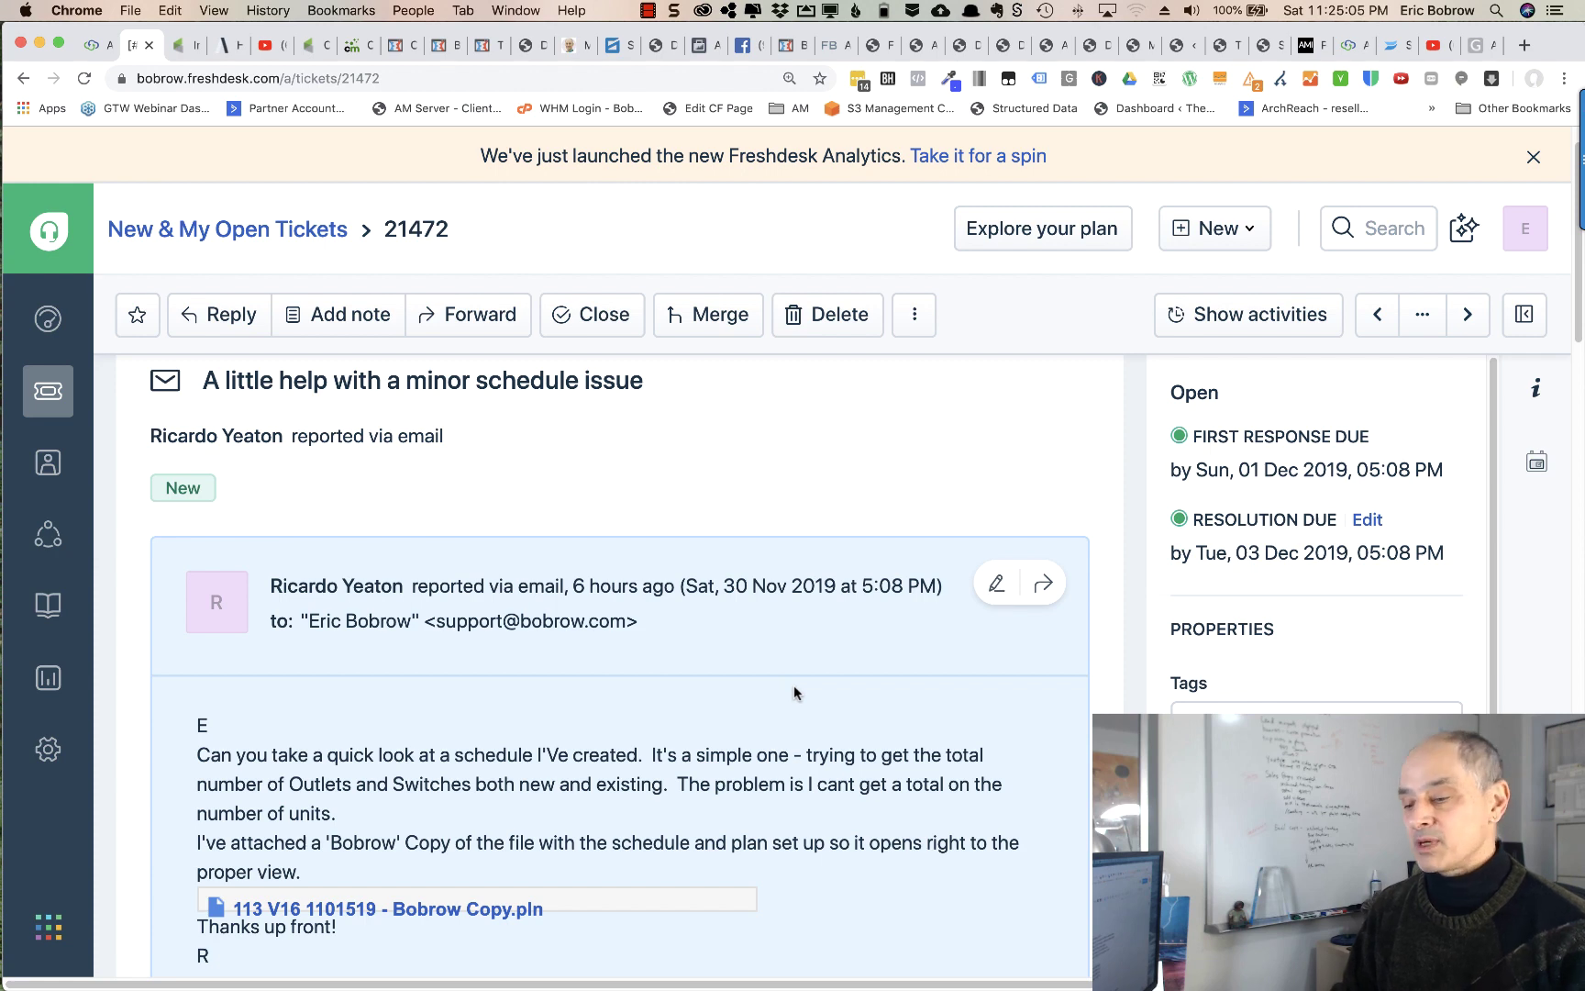
- Bring ARCHICAD forward and zoom in on the Switches and Outlets schedule on the A07 layout
key("super+Tab")
key("super+Tab")
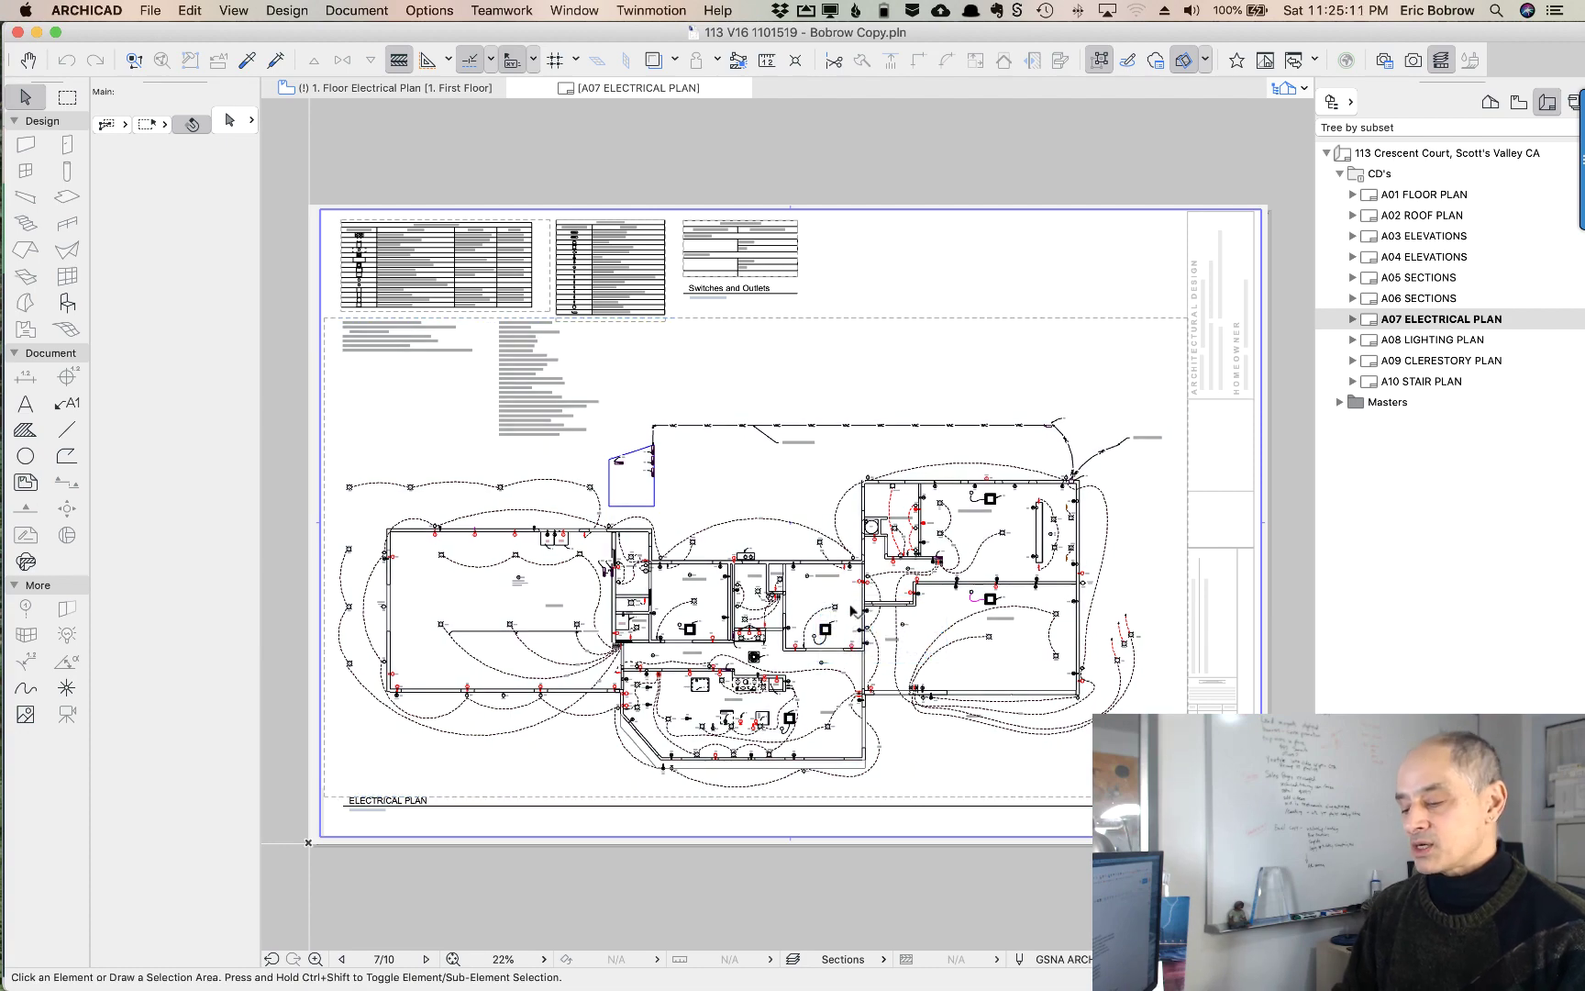
scroll(922, 549, "up", 10)
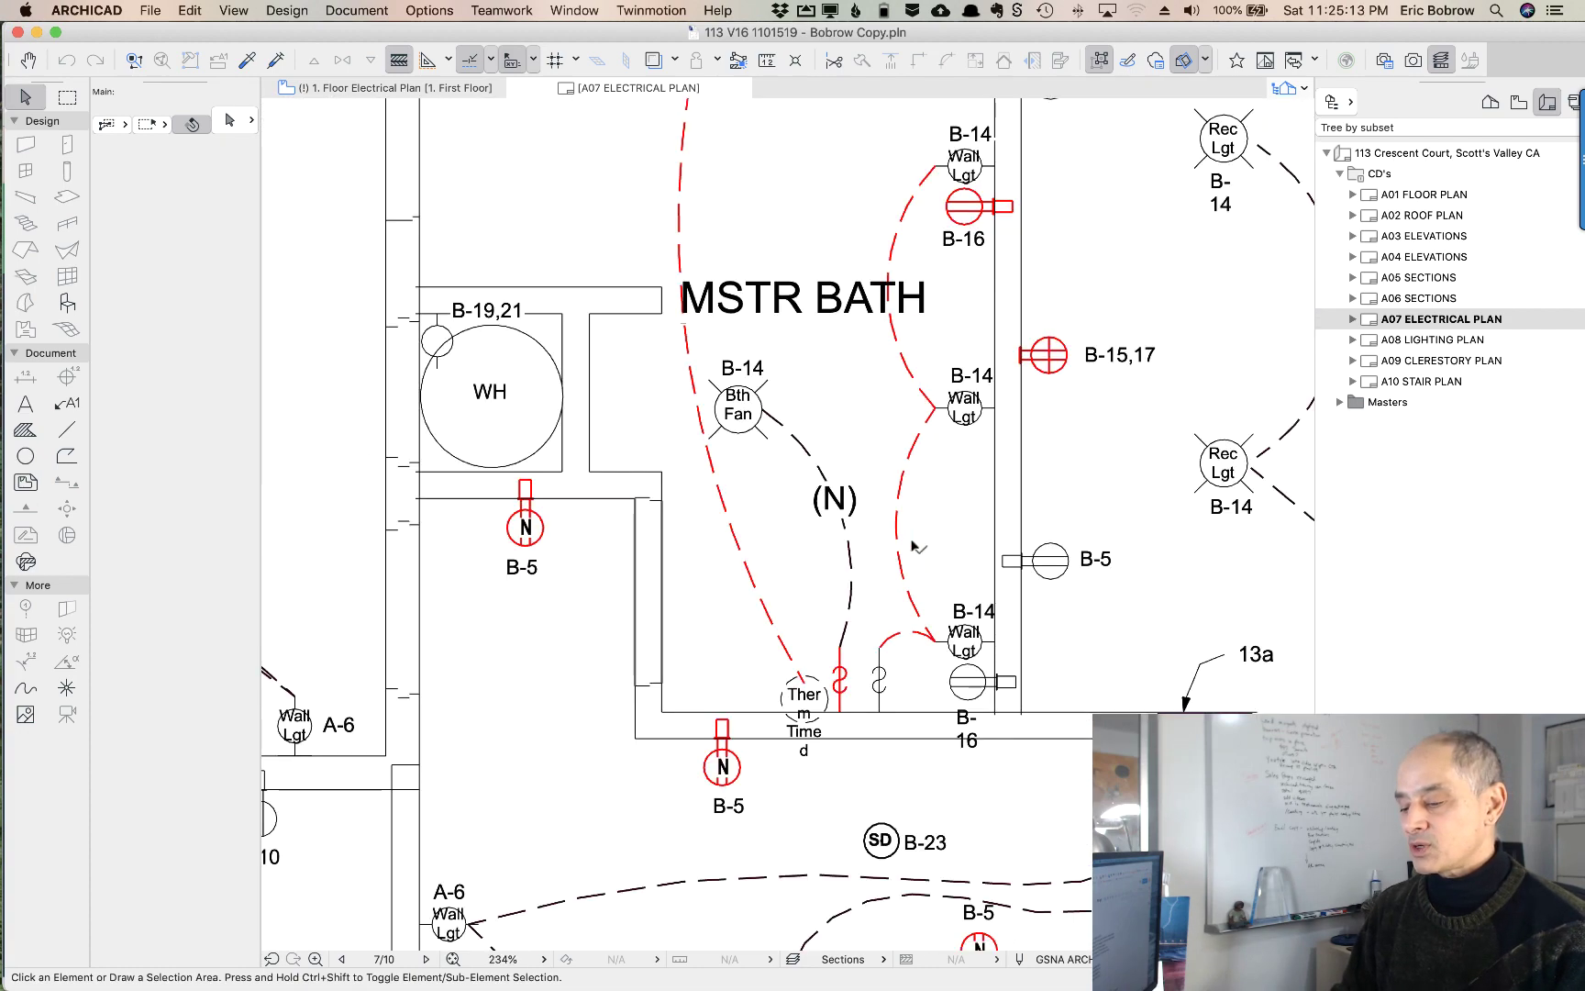
scroll(827, 660, "down", 5)
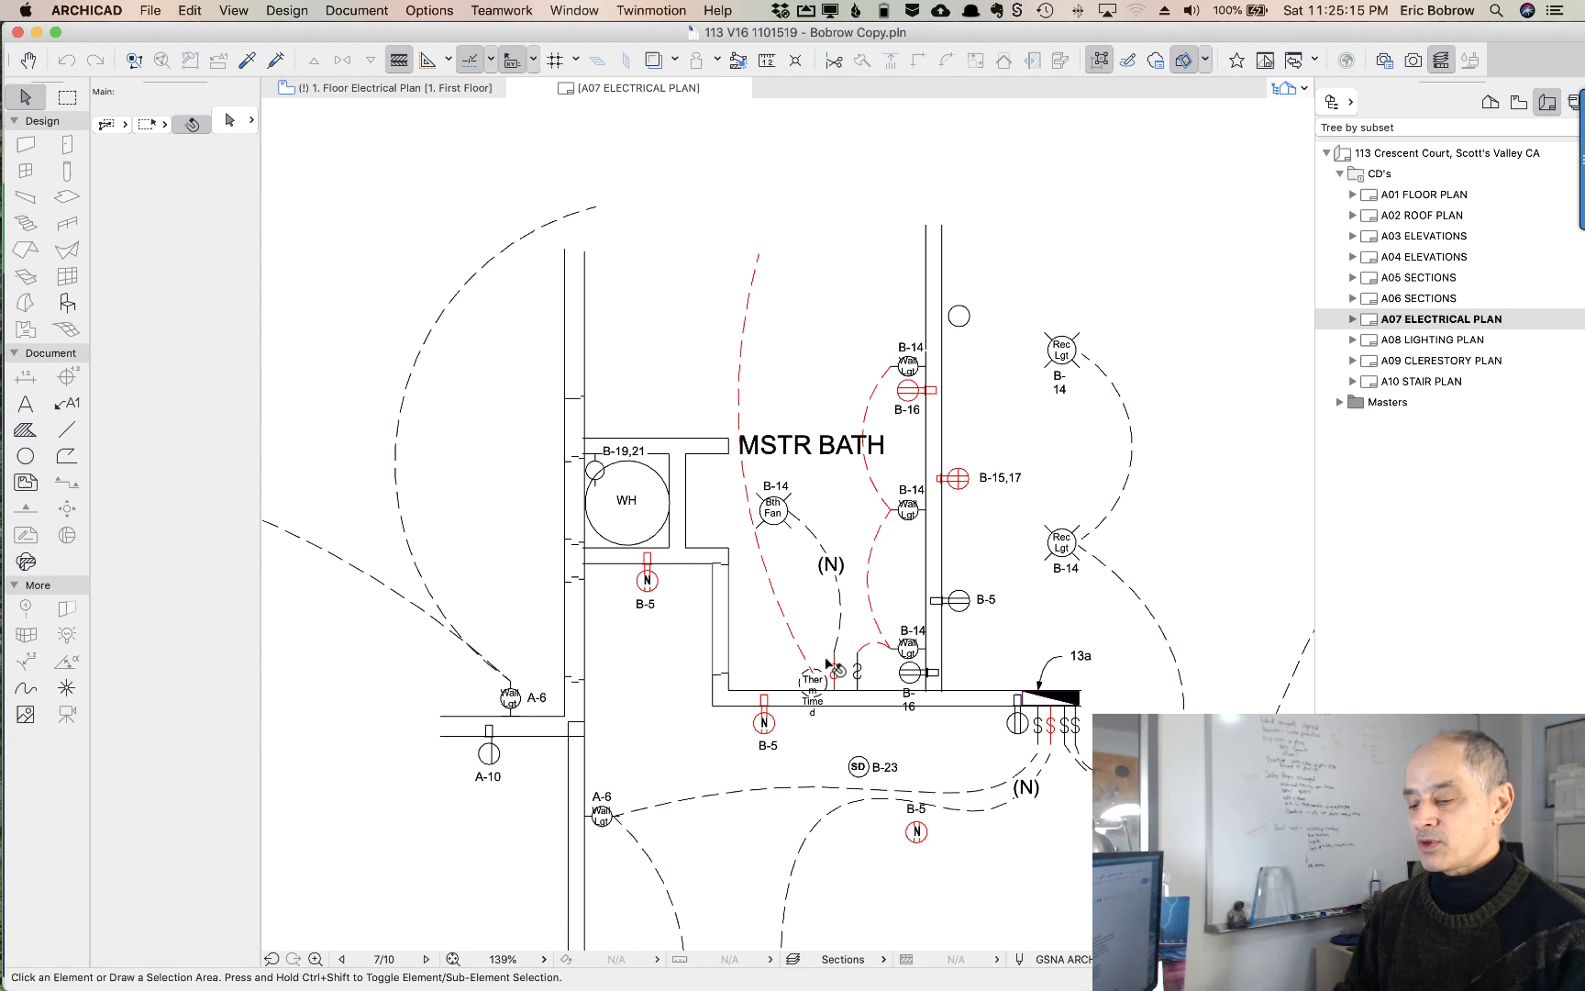
scroll(827, 663, "down", 7)
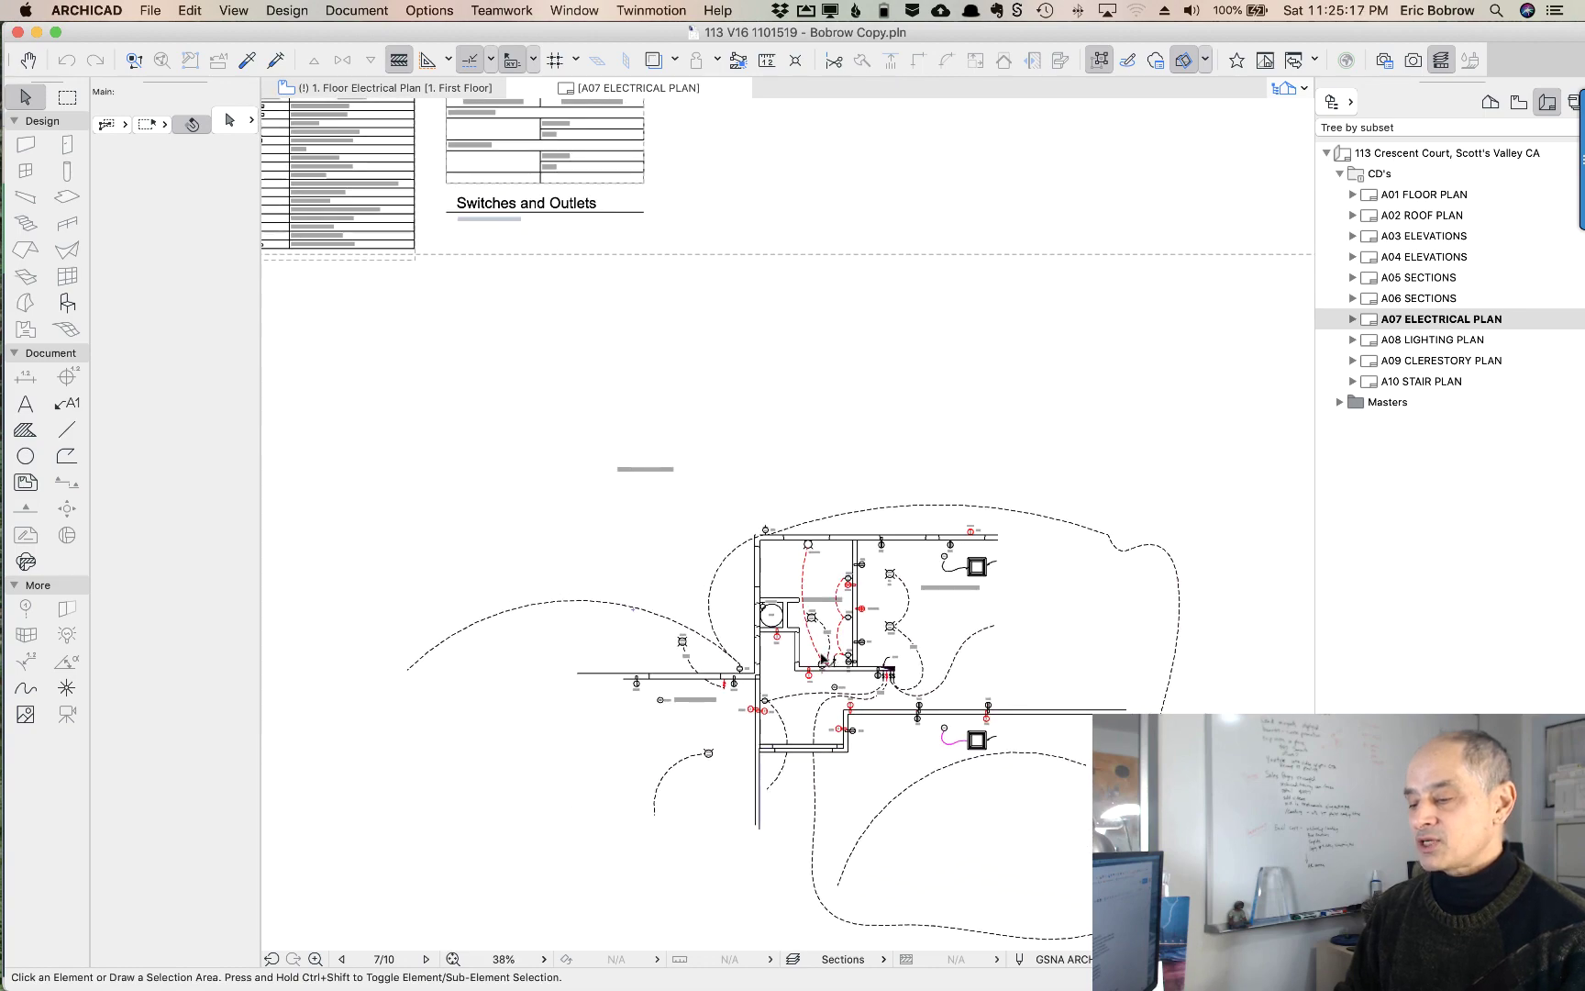
scroll(665, 195, "up", 5)
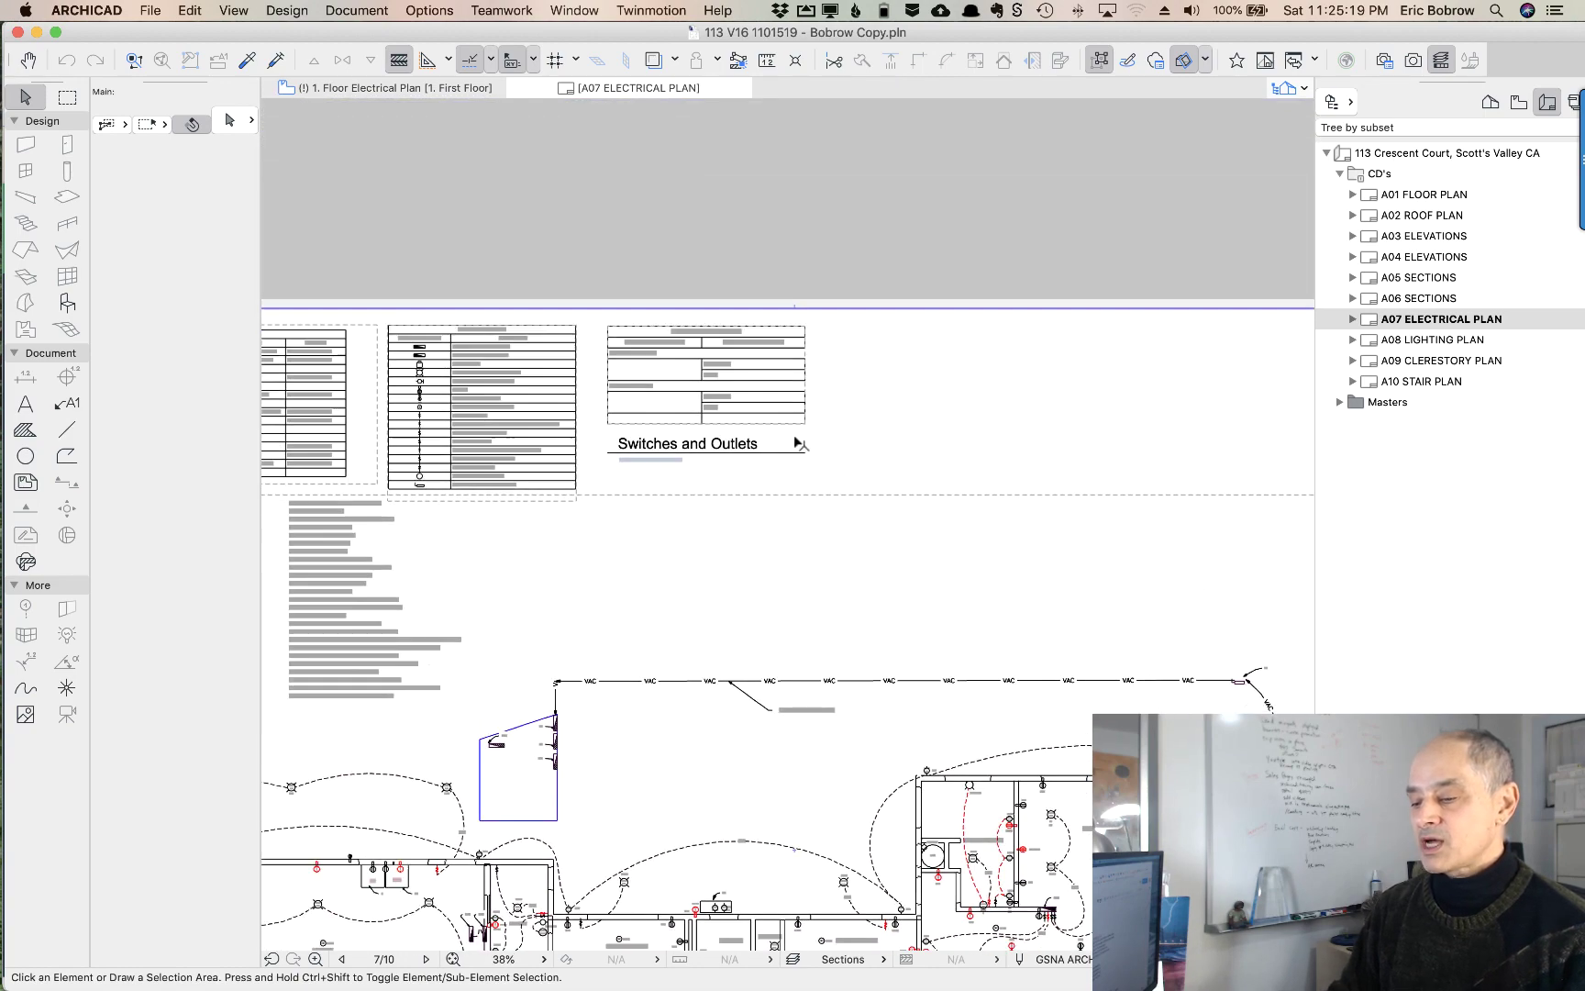
scroll(796, 442, "up", 1)
scroll(721, 419, "up", 4)
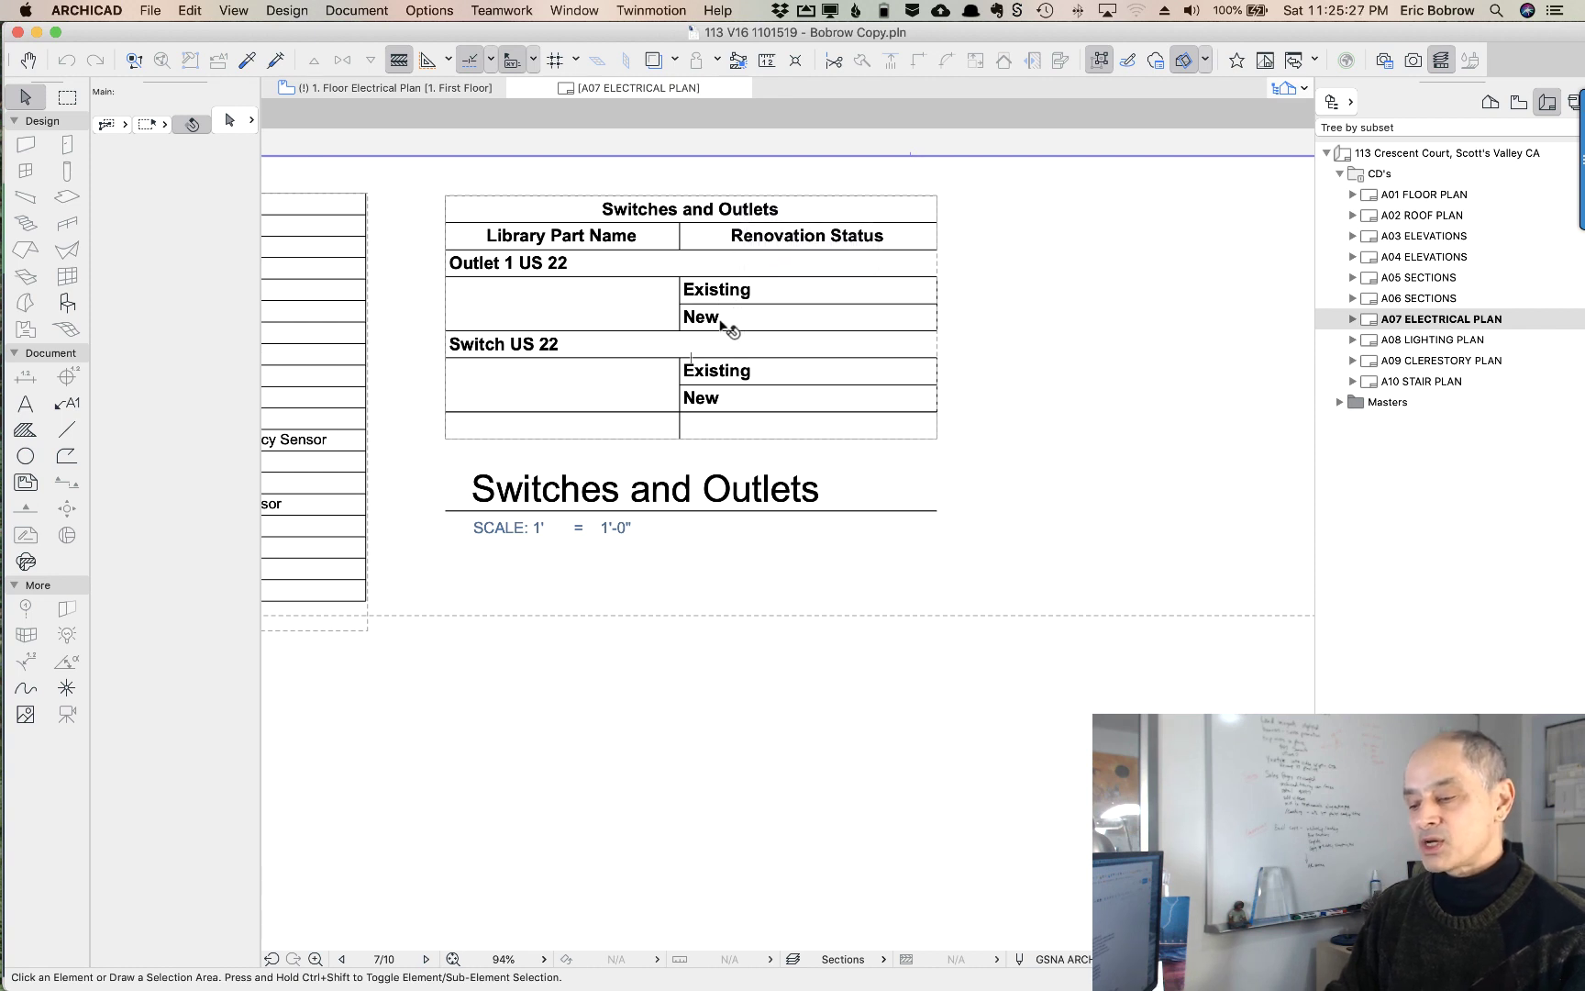
- Open the source view of the placed Switches and Outlets schedule drawing
left_click(797, 361)
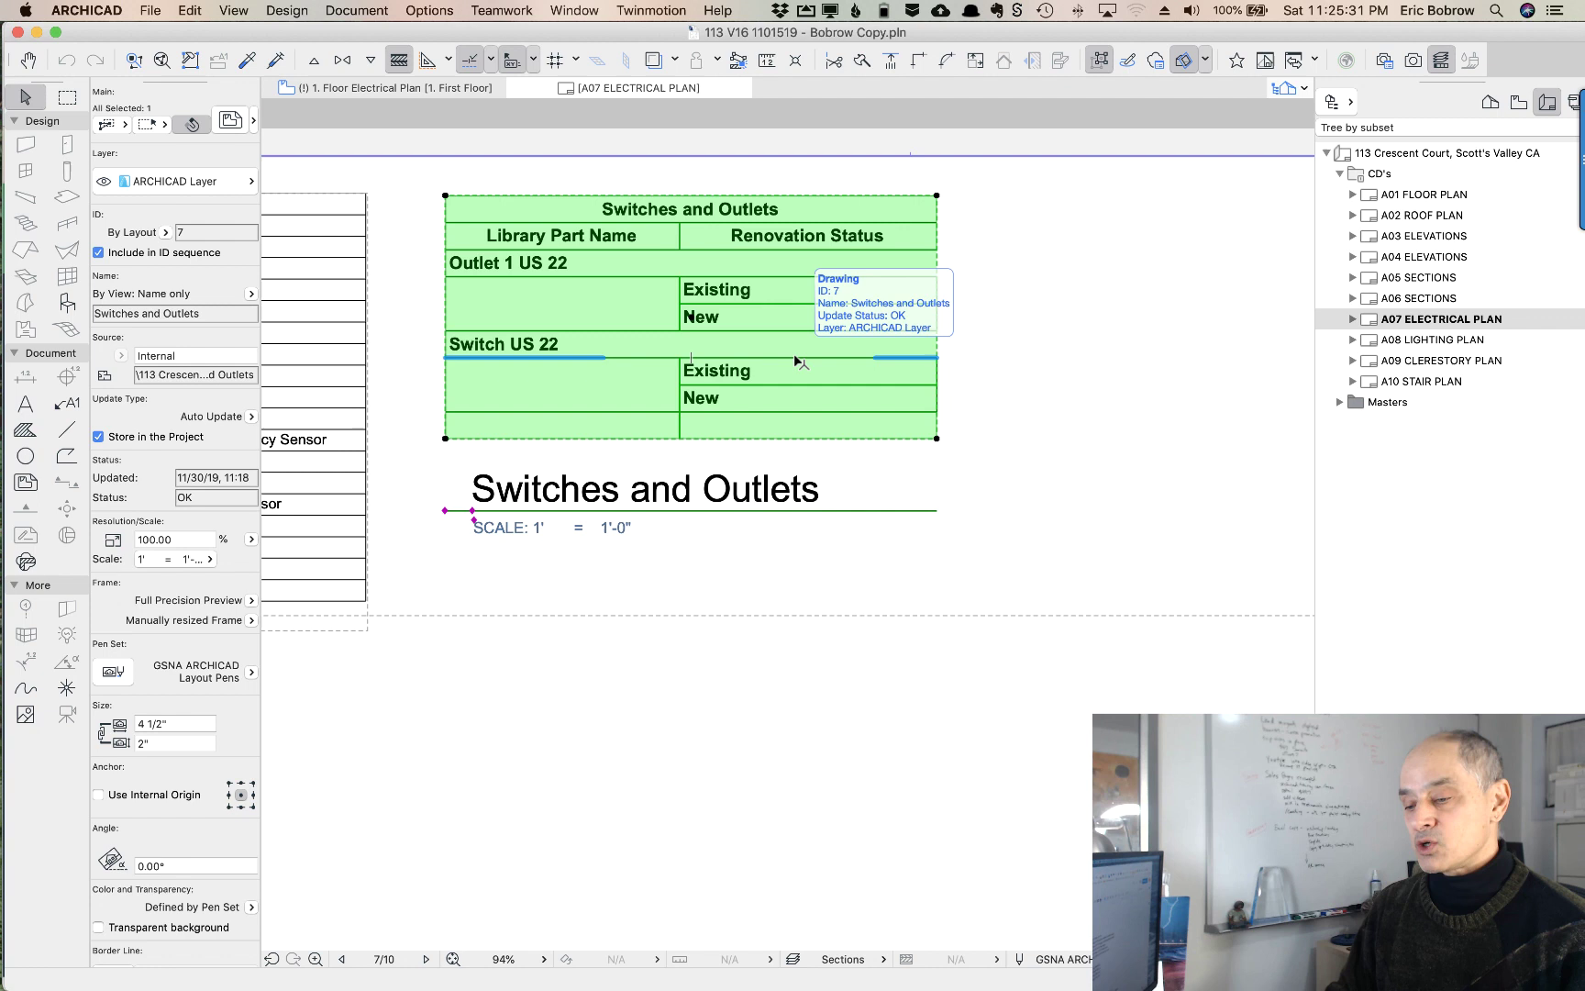
right_click(795, 355)
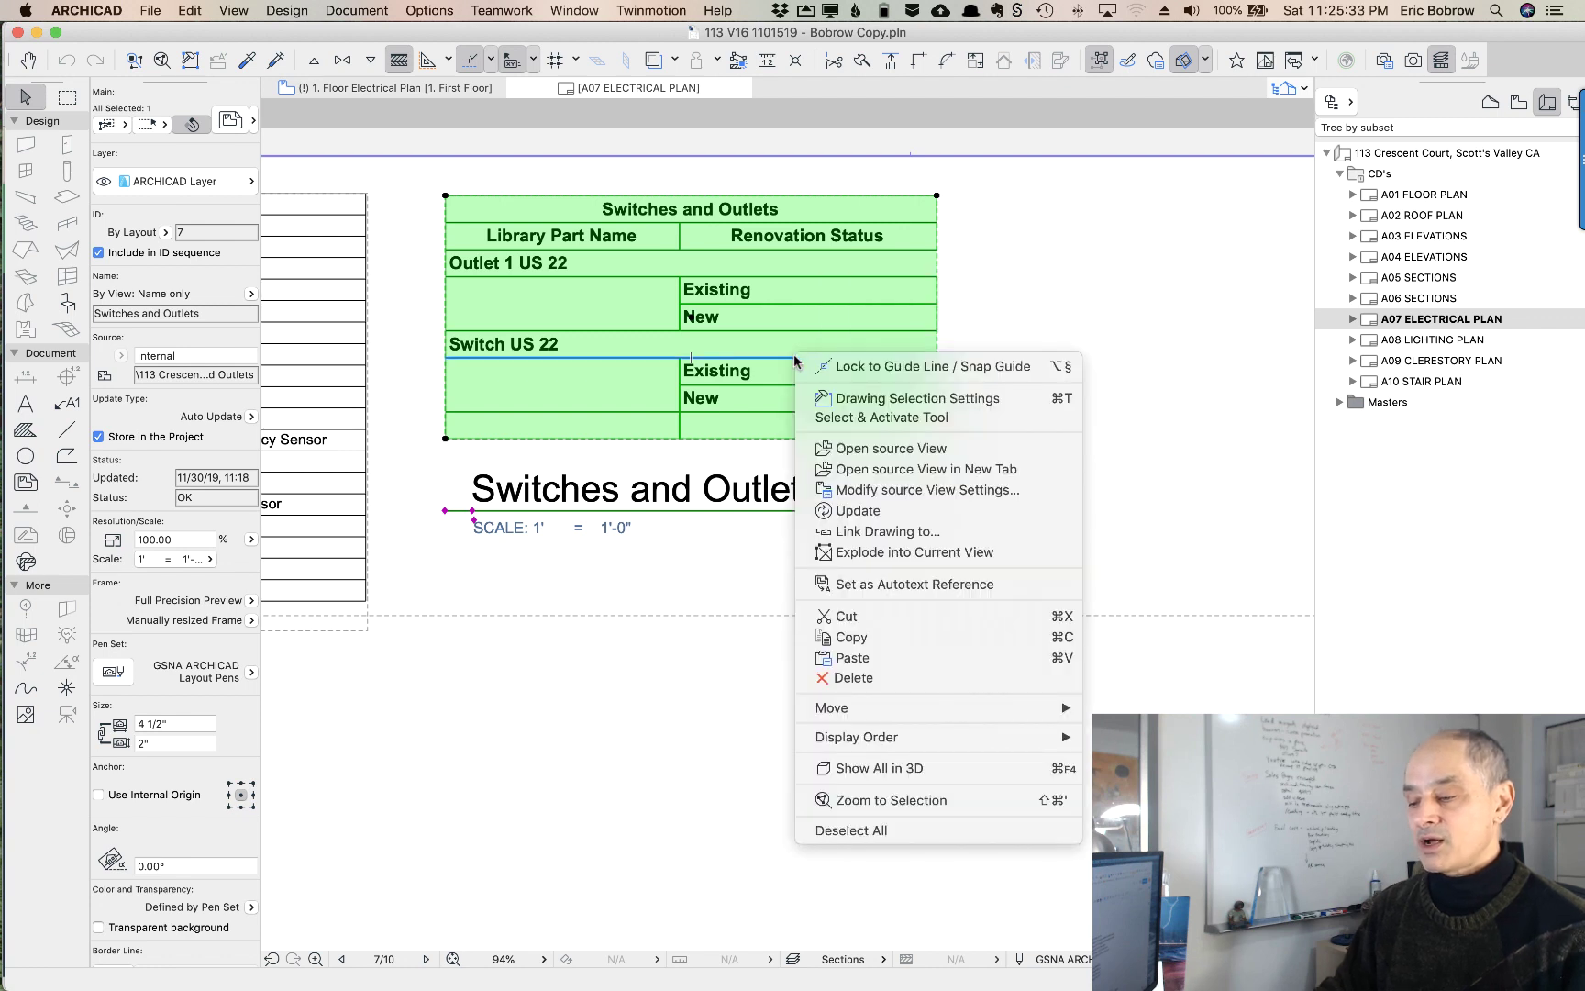
left_click(889, 448)
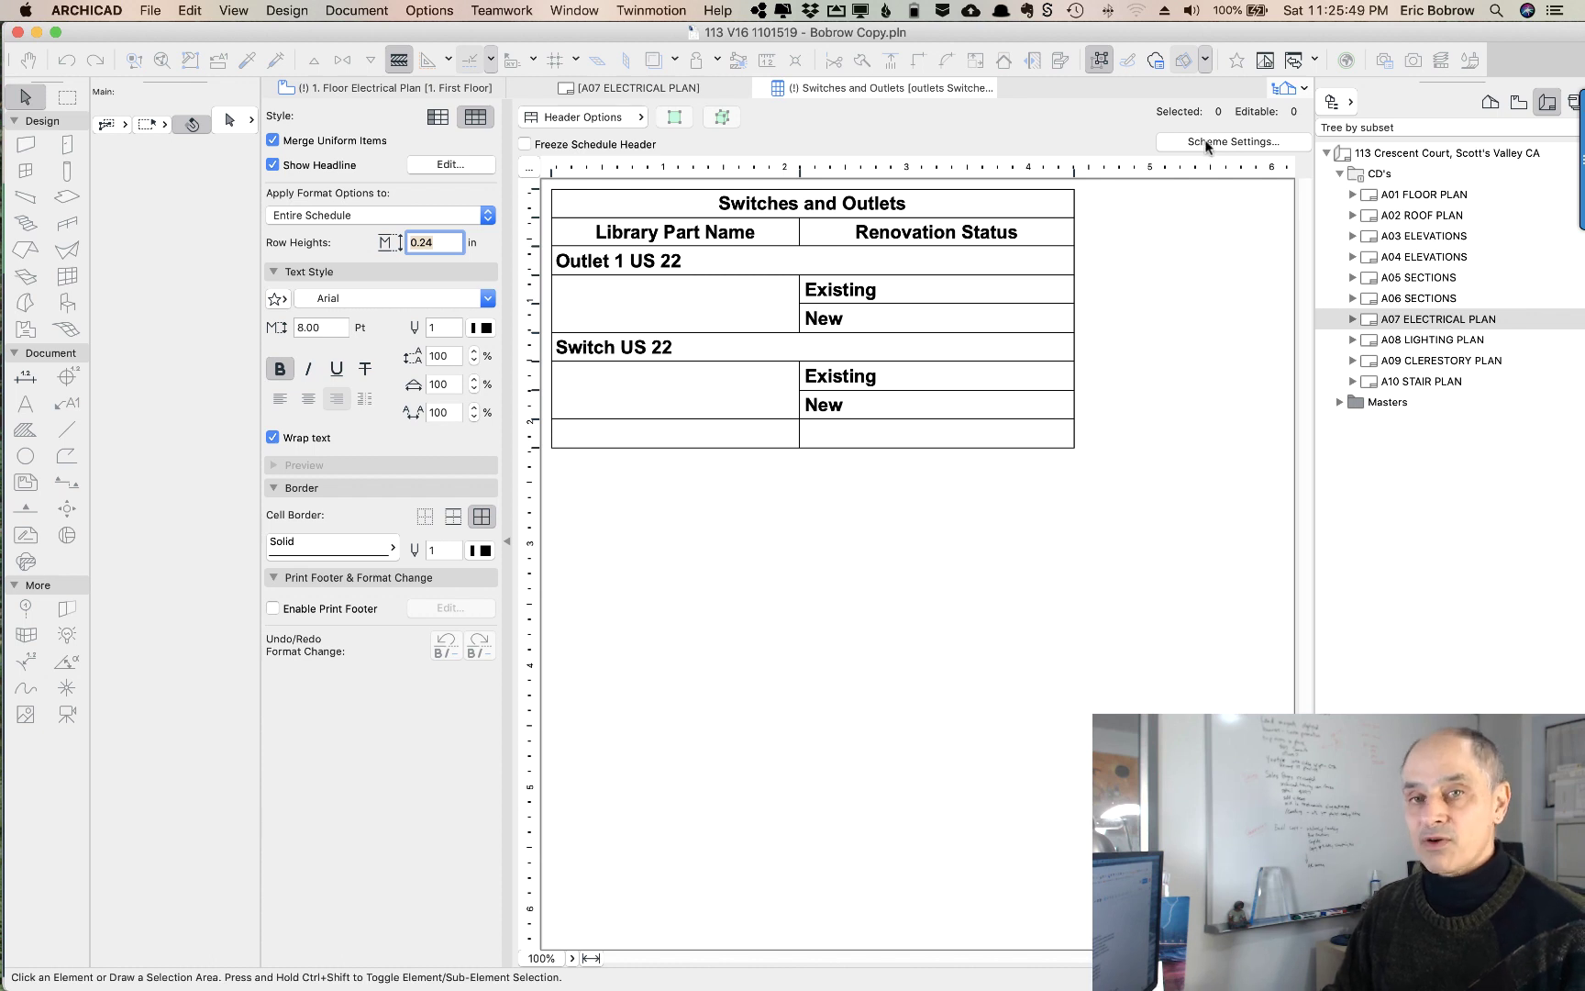
- Review the scheme's outlet-or-switch criteria and its Library Part Name and Renovation Status fields
left_click(1207, 143)
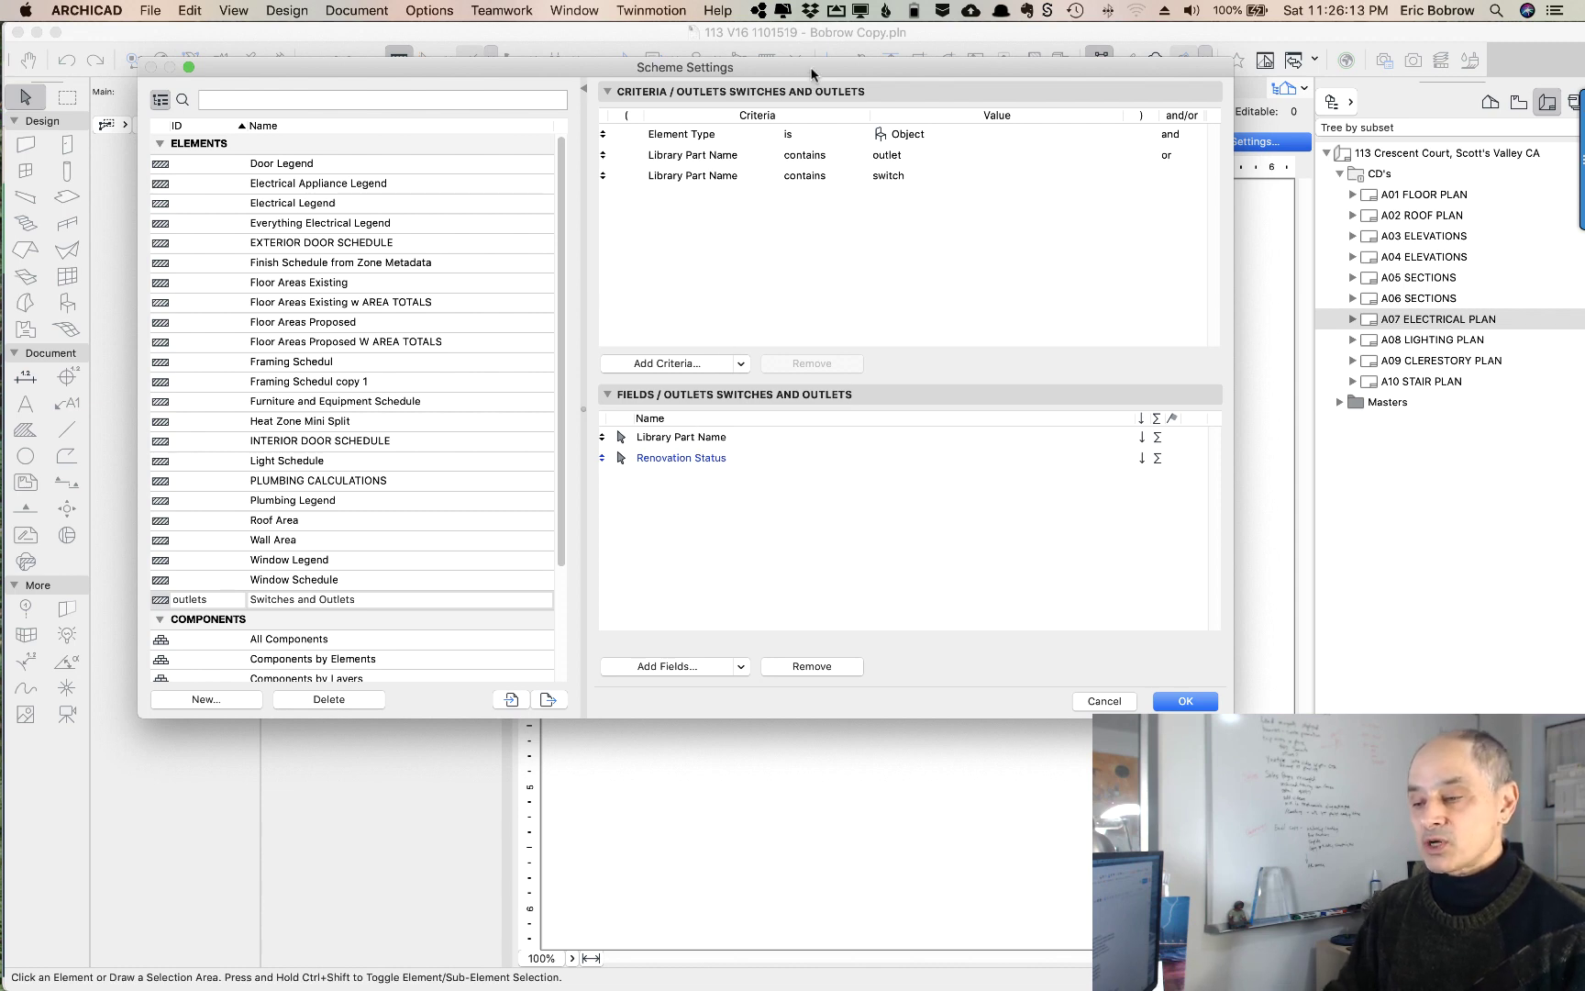
left_click_drag(809, 90, 805, 363)
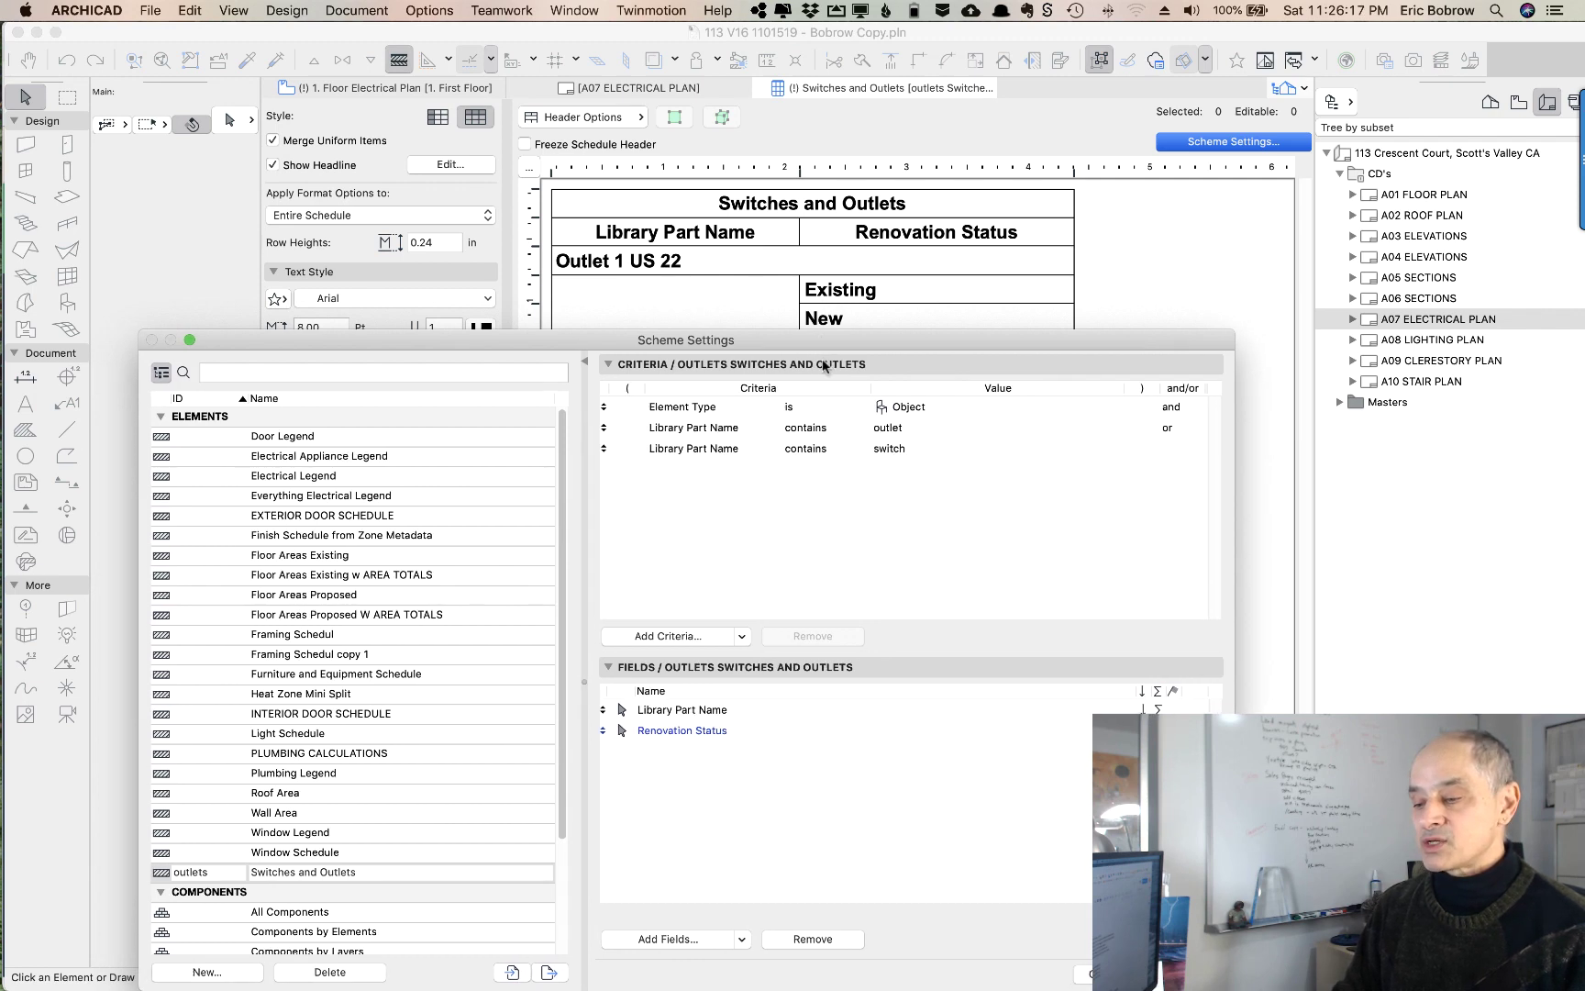
left_click_drag(817, 336, 787, 142)
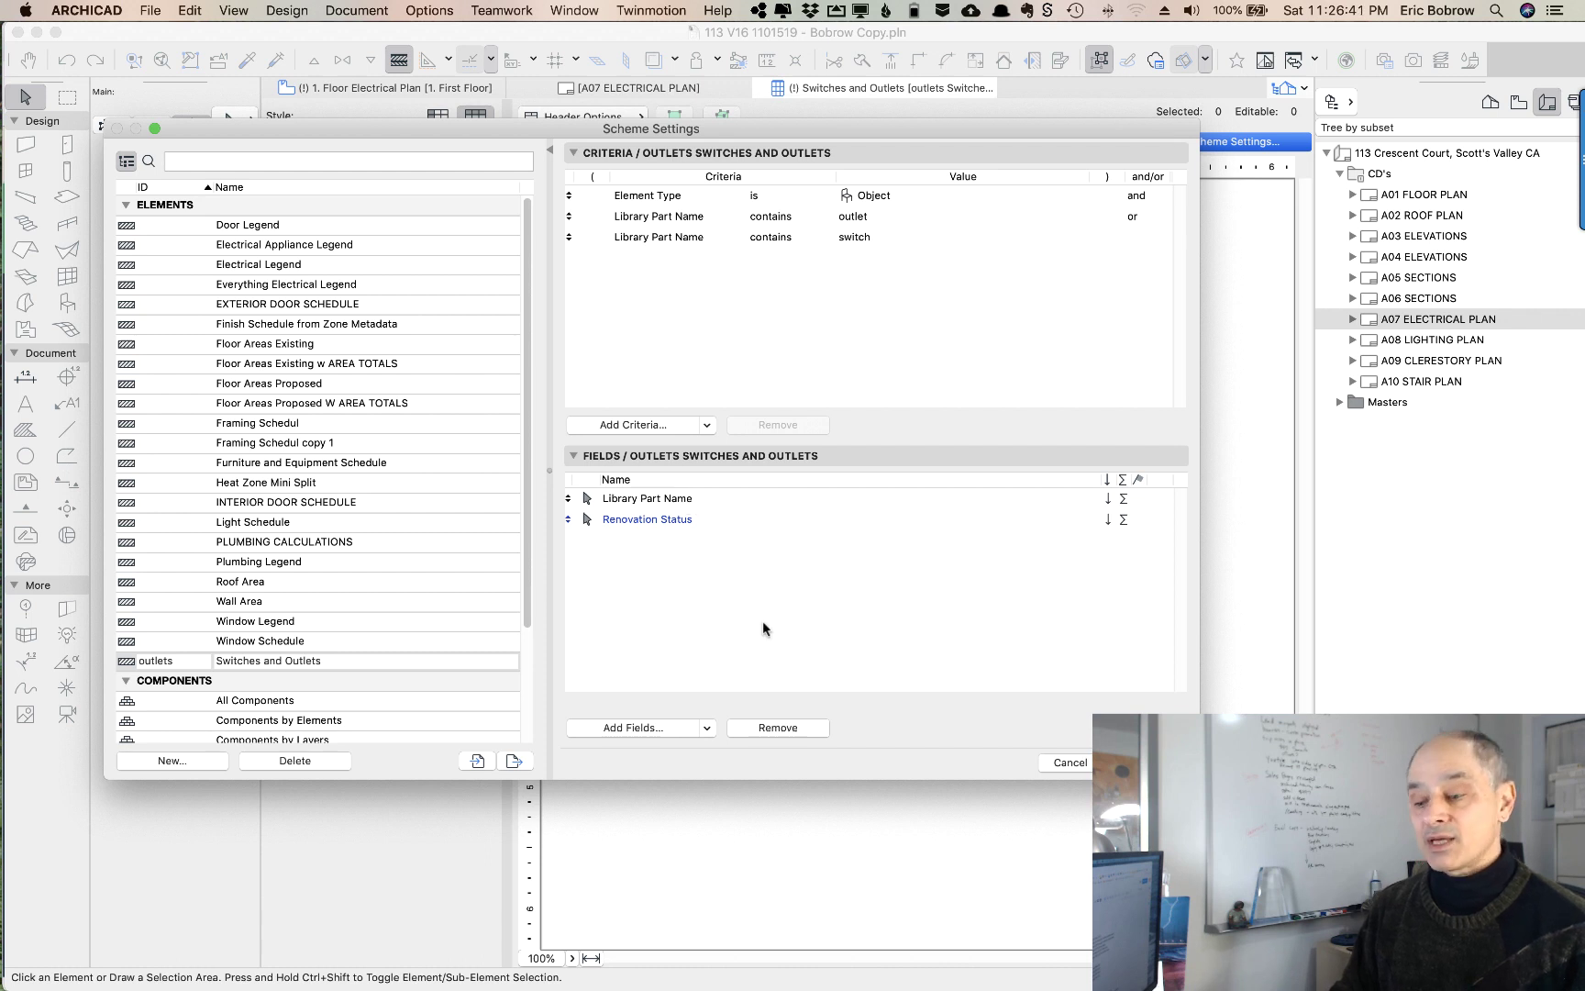
- Search 'cuant' and add the General > Quantity field to the scheme
left_click(634, 727)
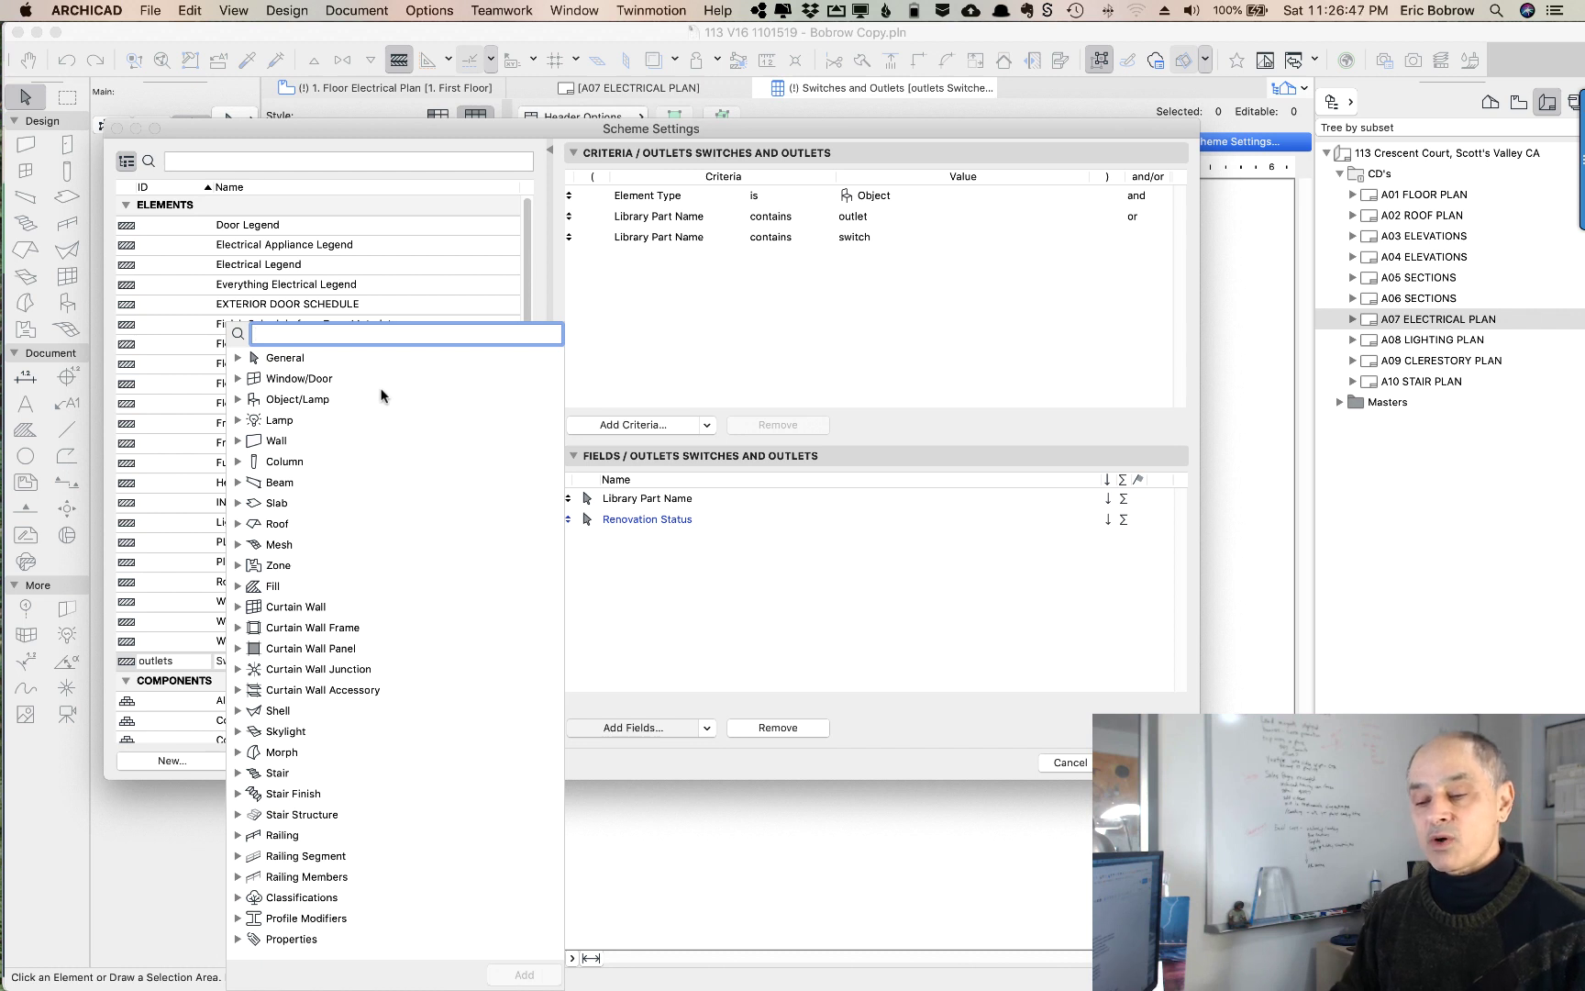
left_click(237, 357)
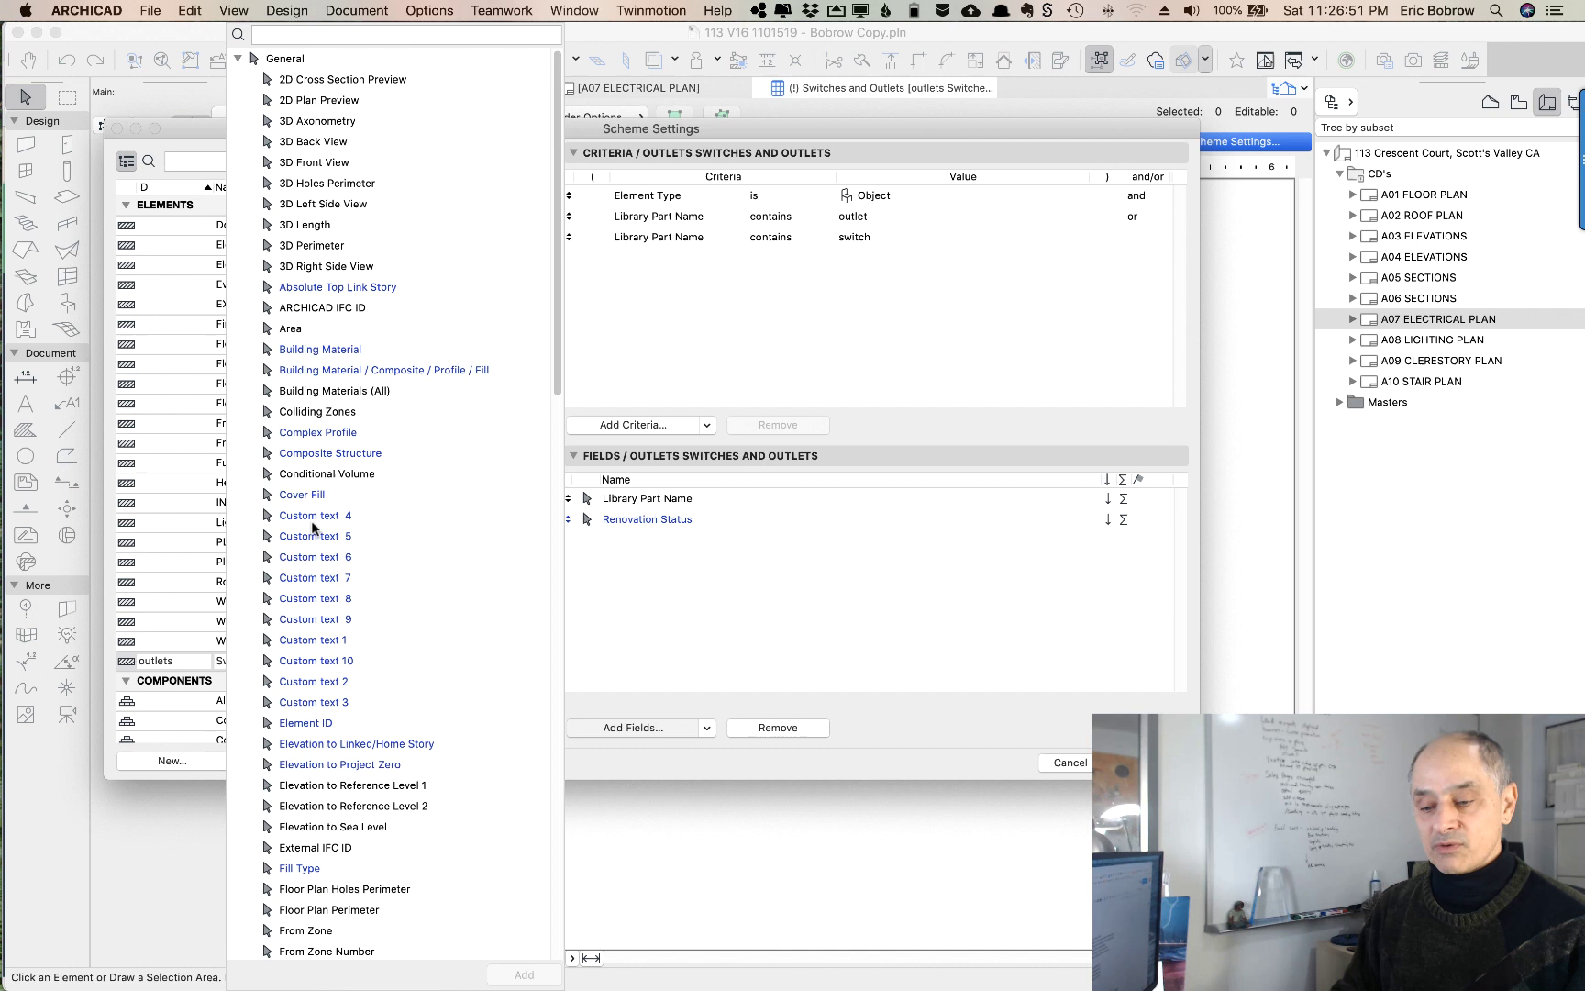
left_click(283, 37)
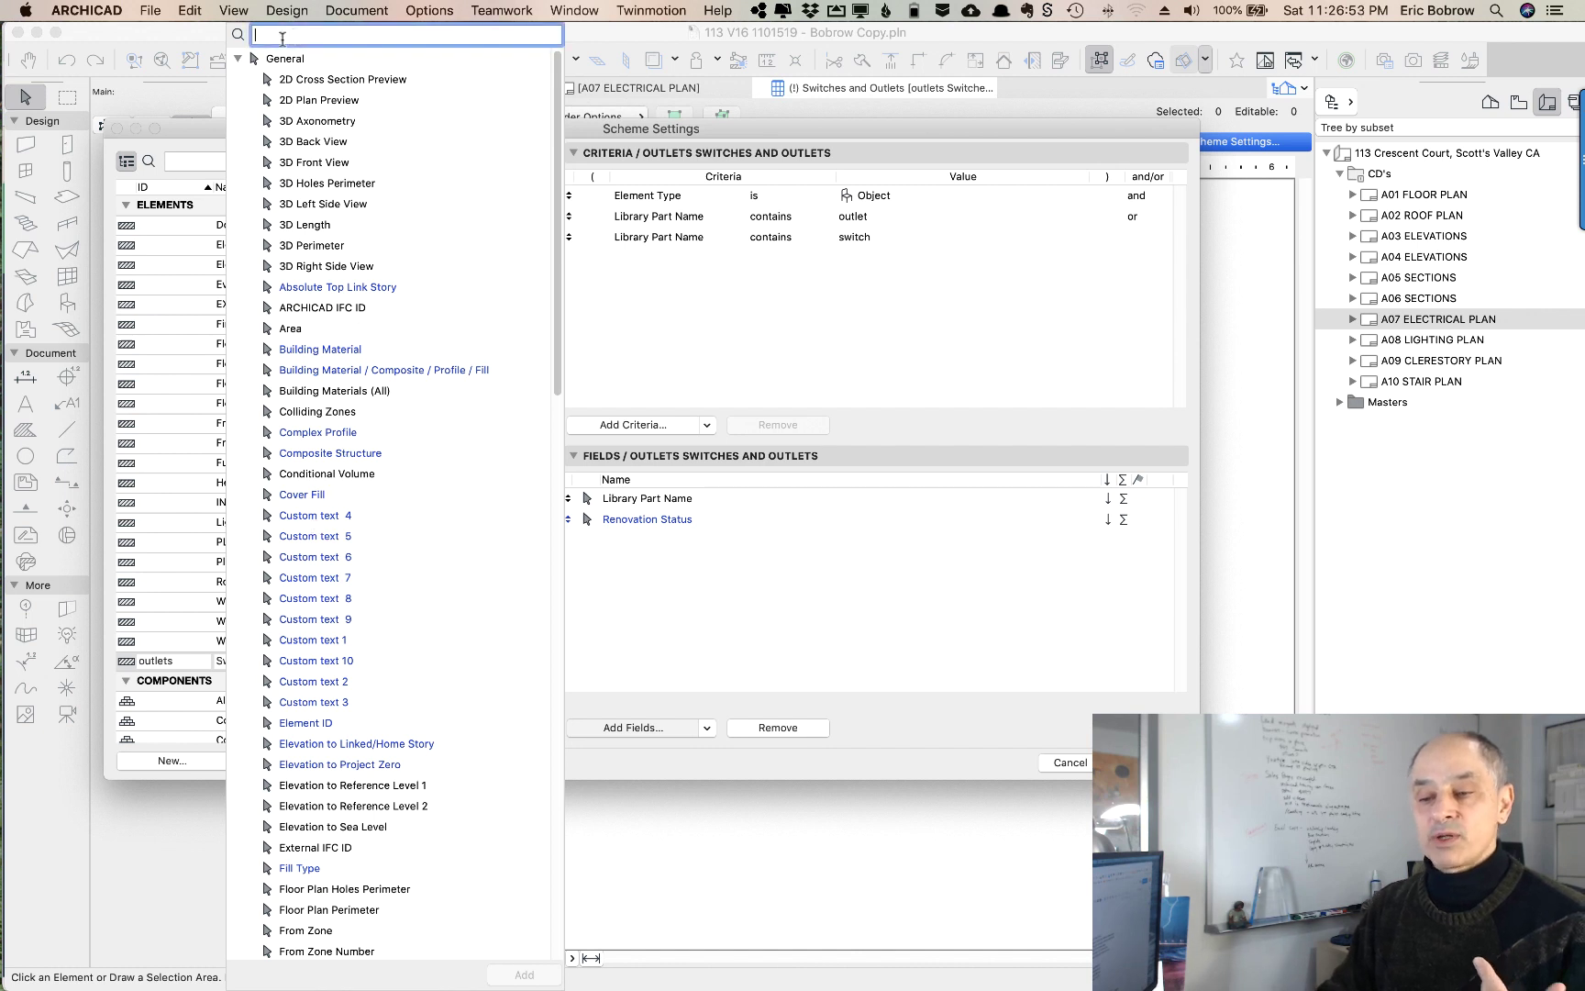
type("c")
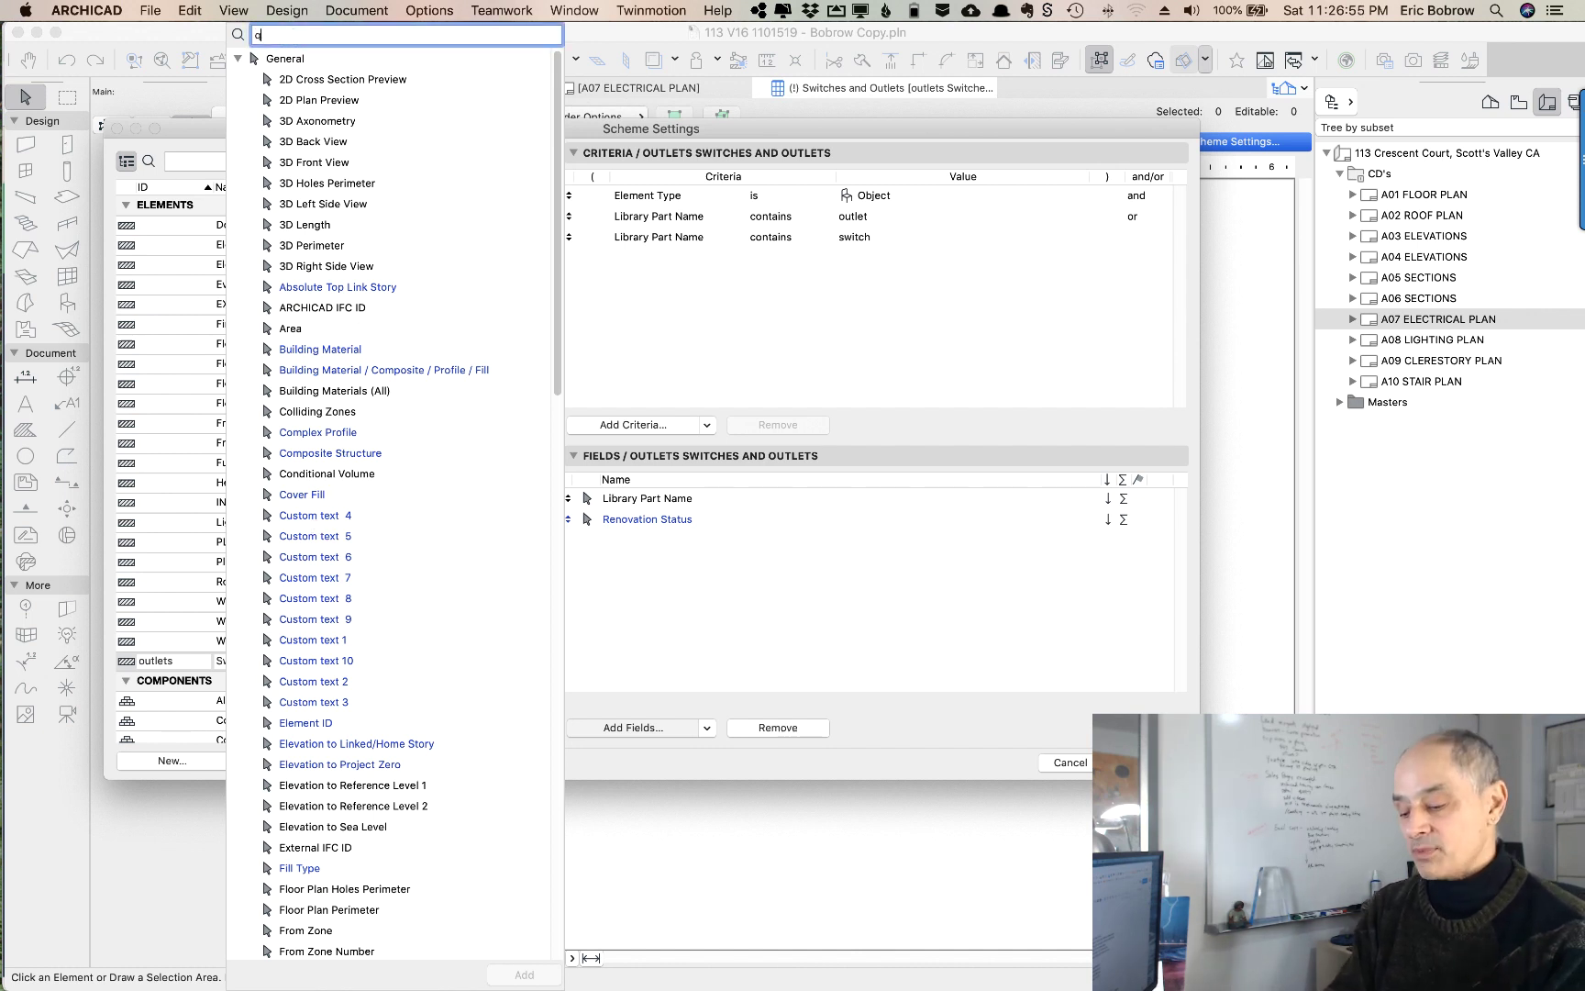
type("uantity")
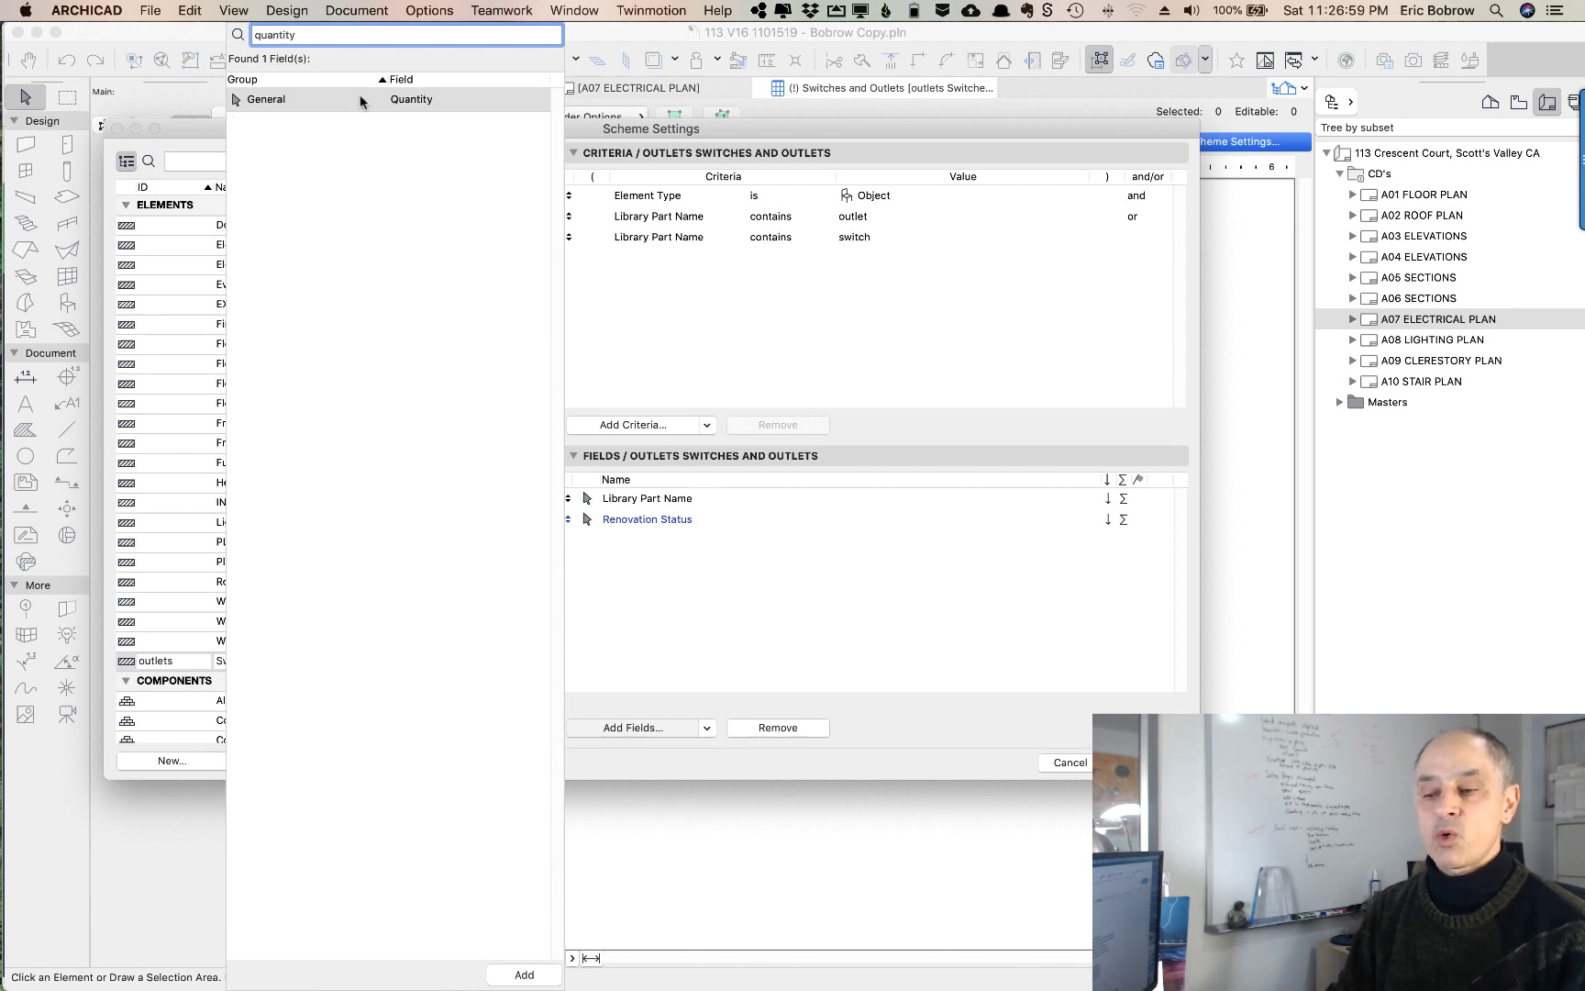
double_click(278, 100)
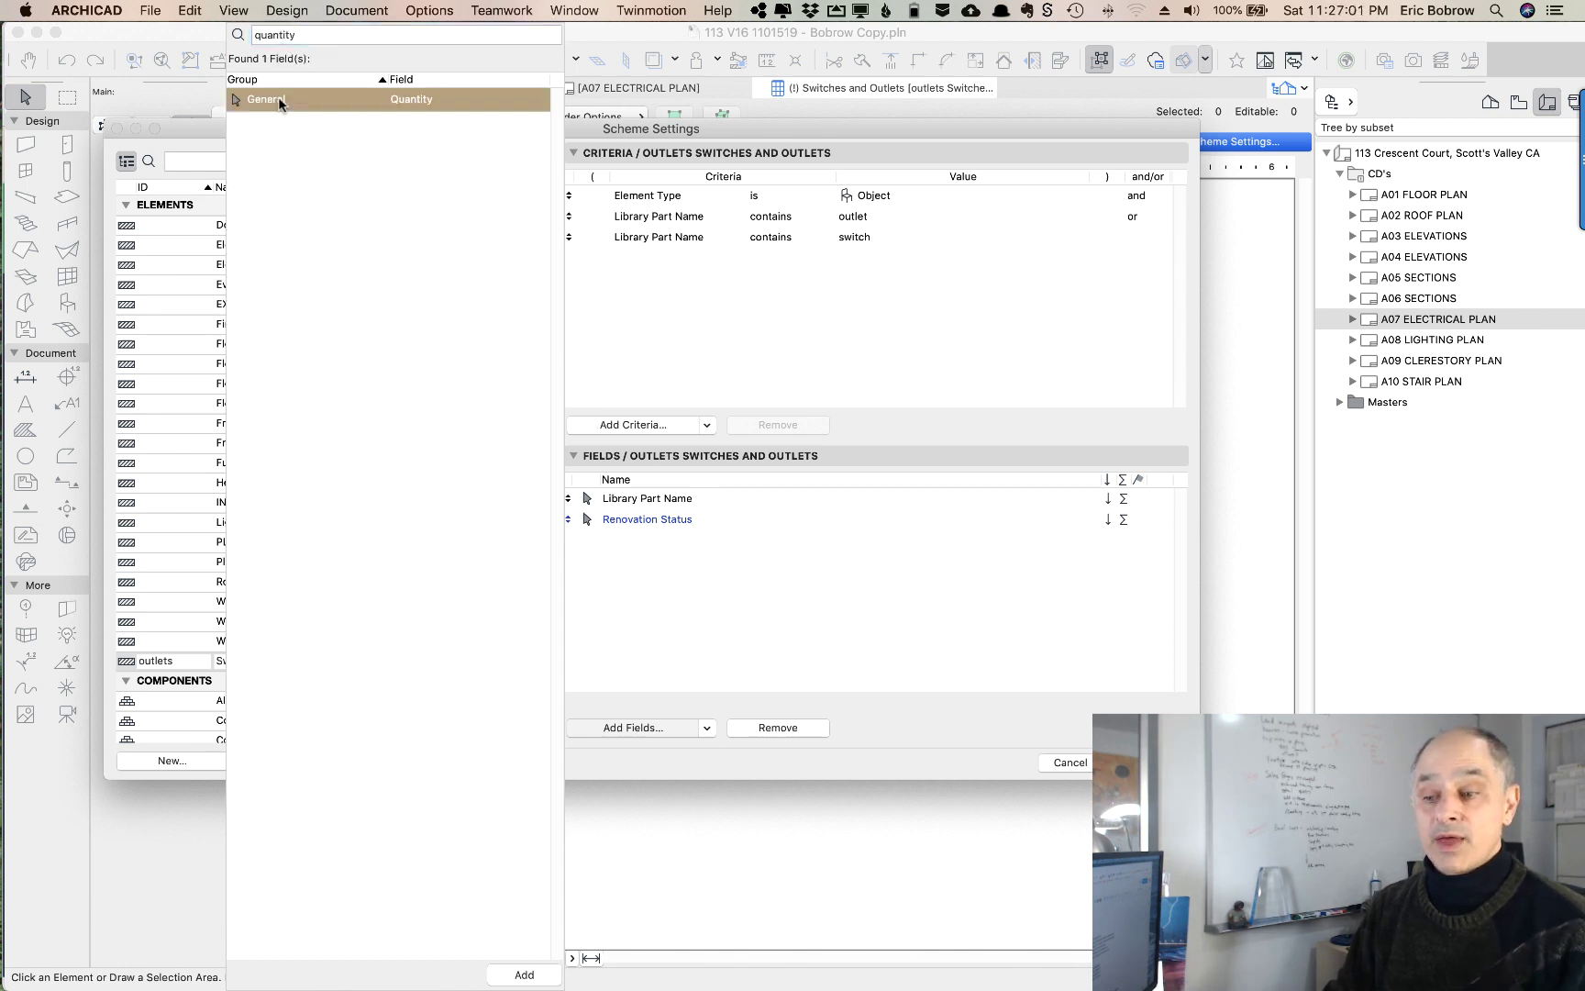
left_click(669, 559)
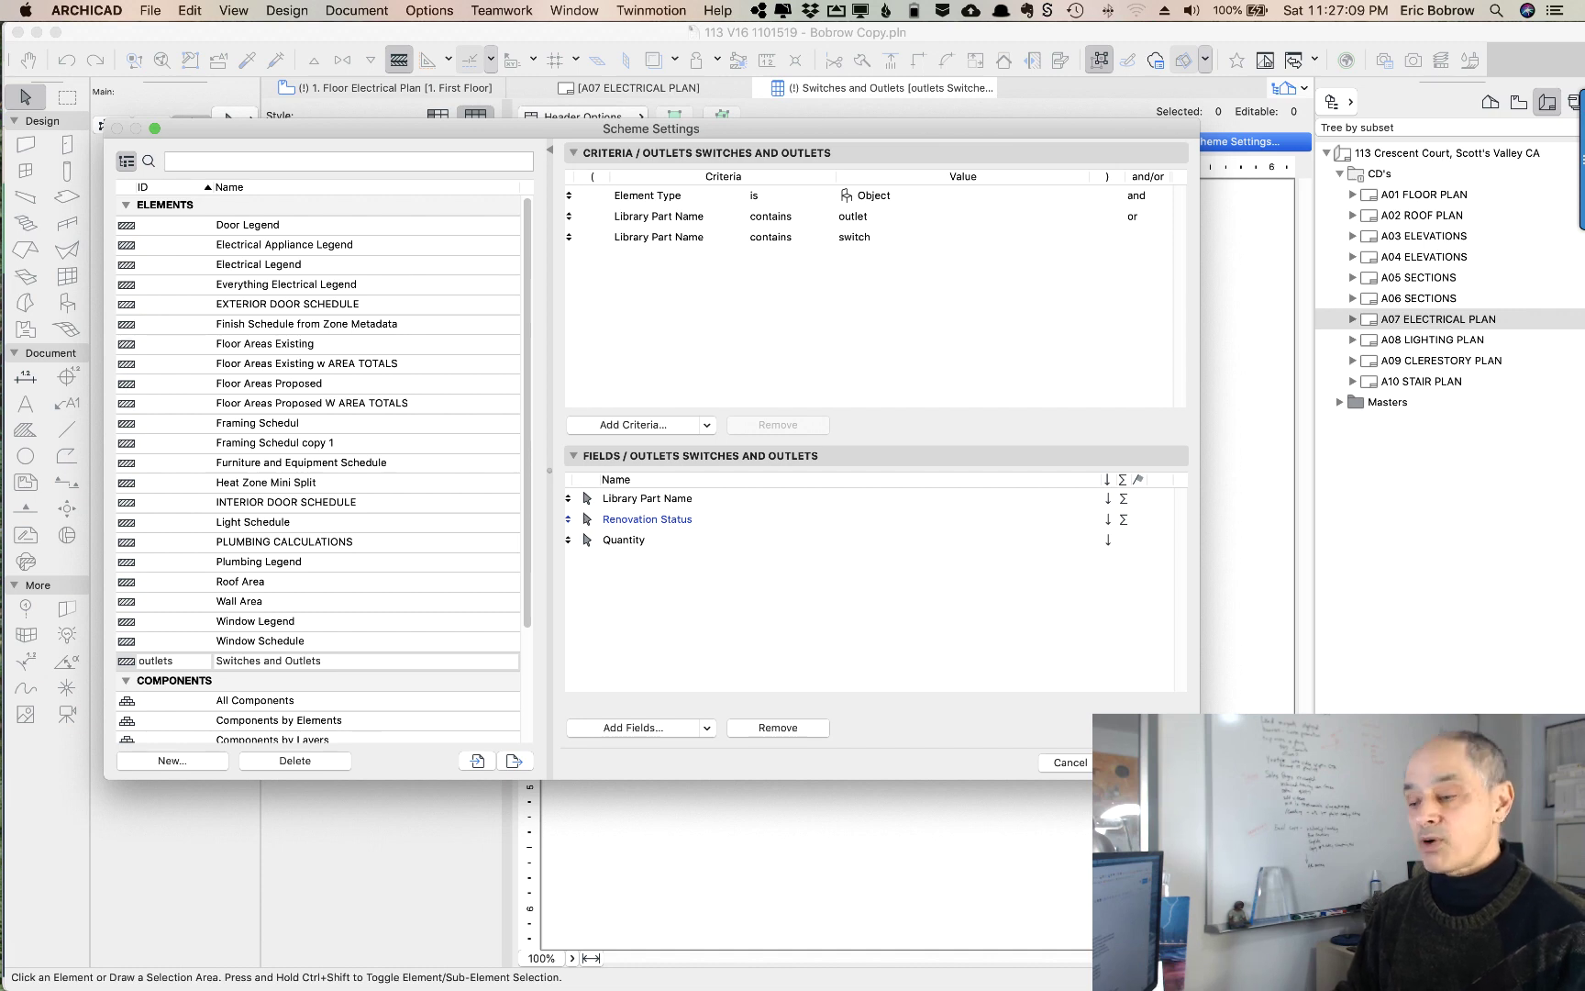
- Confirm the scheme so the schedule counts outlets 55/45 and switches 29/19
key("Return")
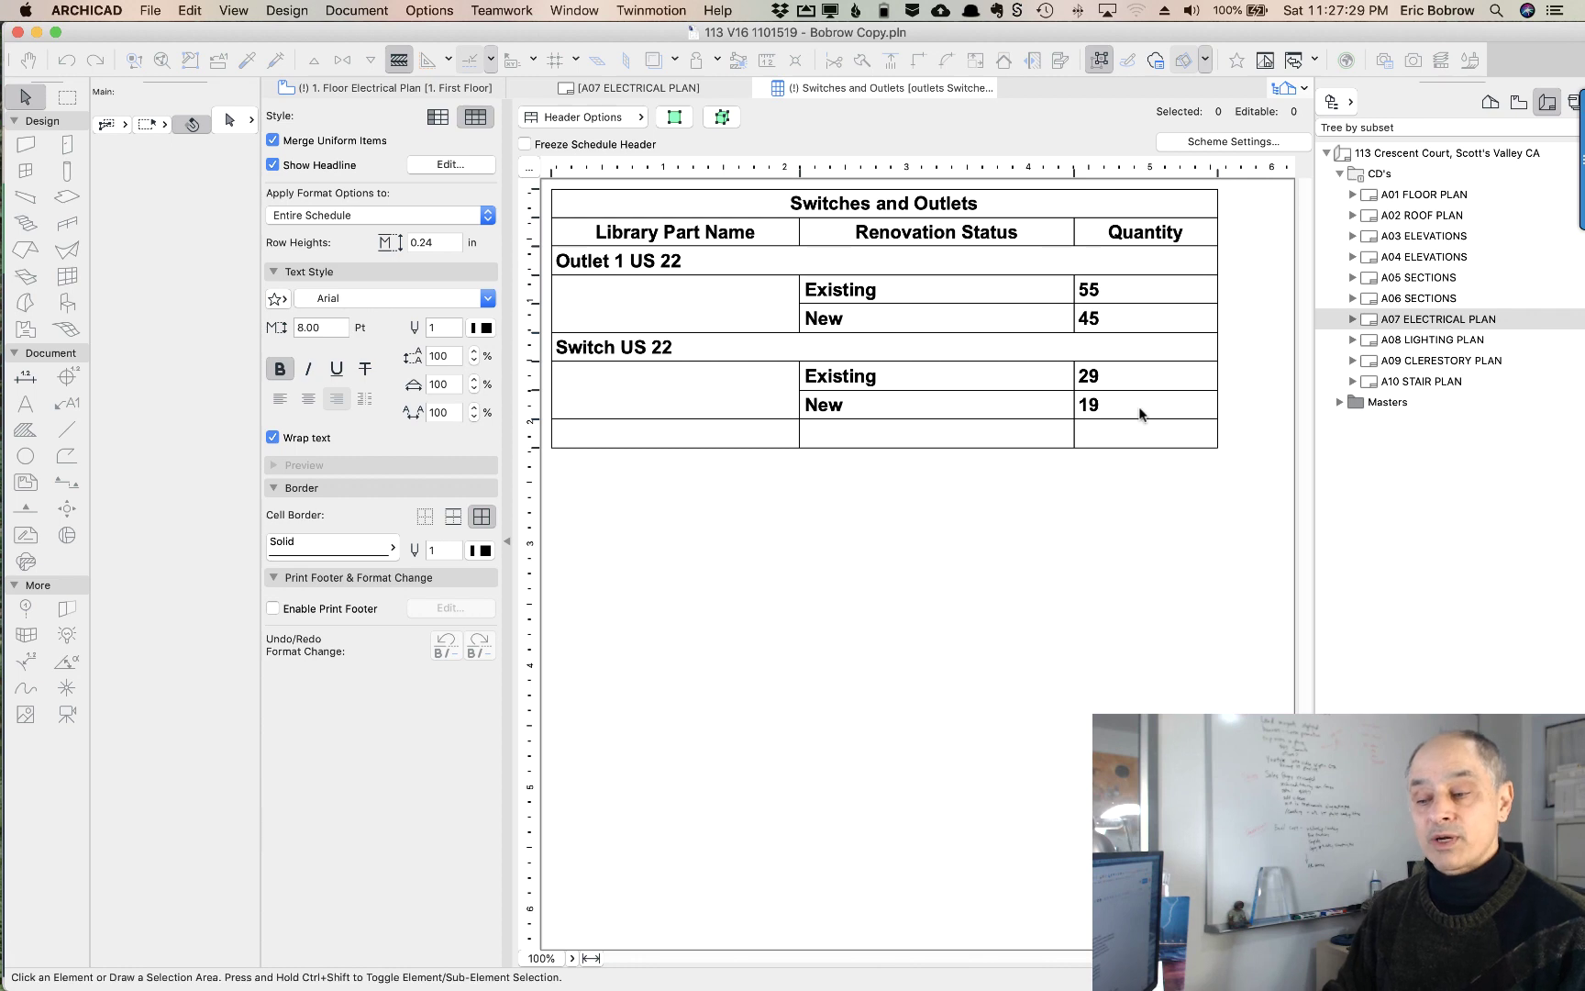
- Summarize Renovation Status and total the Quantity field, producing a 148 grand total
left_click(1218, 142)
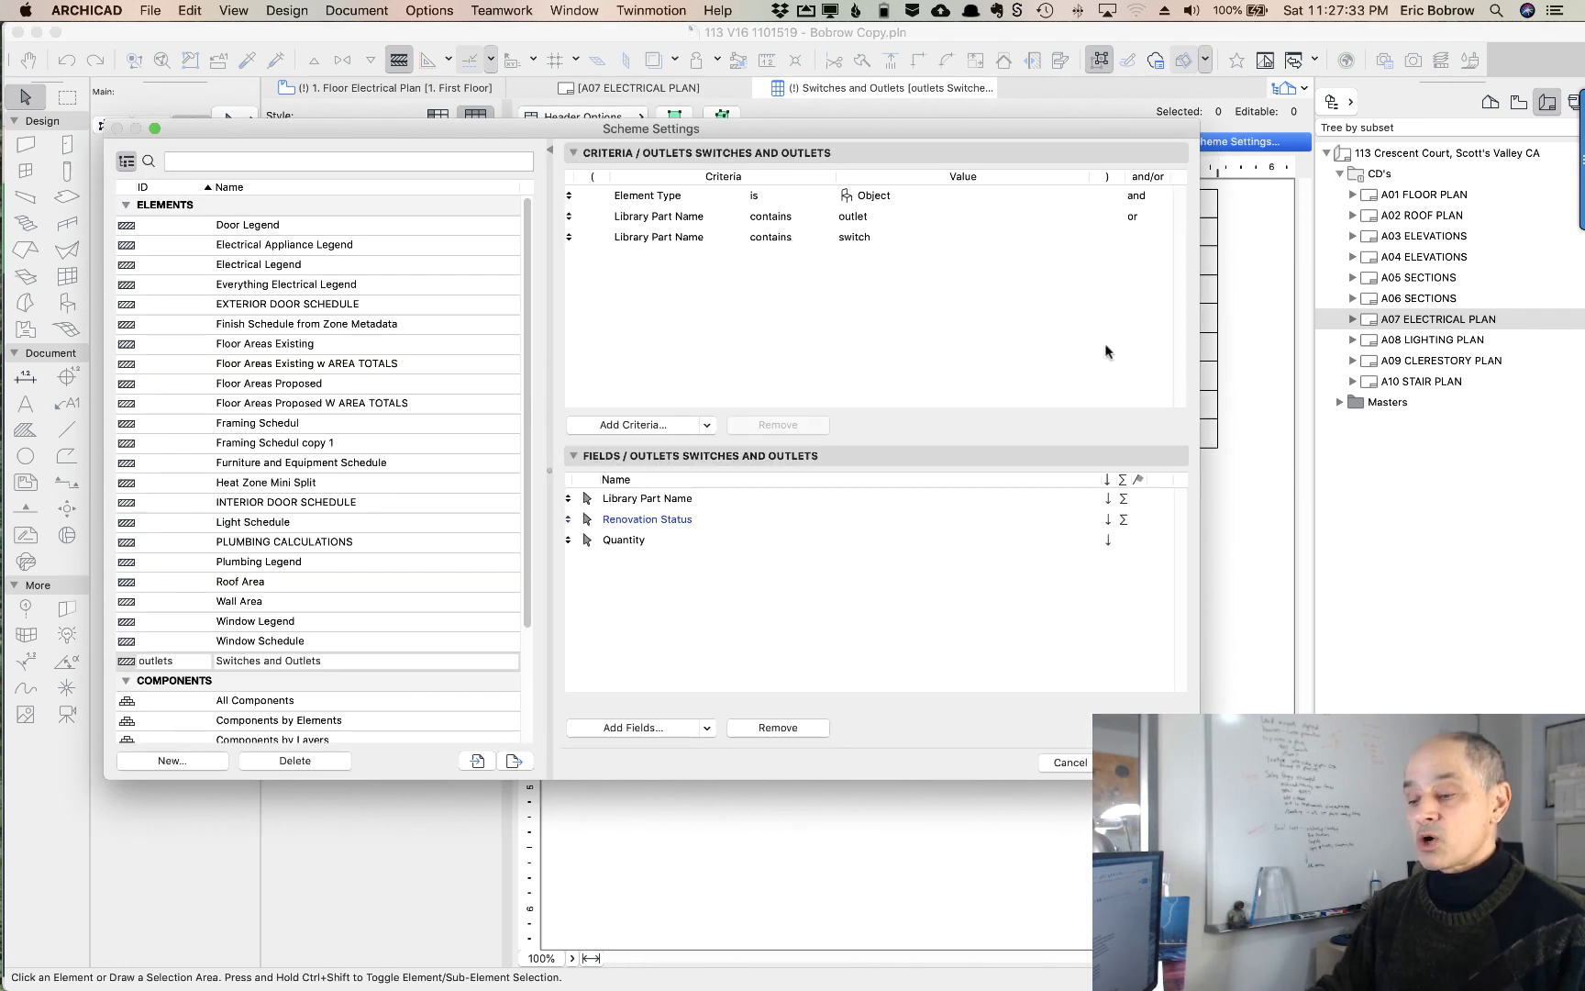
left_click(1124, 520)
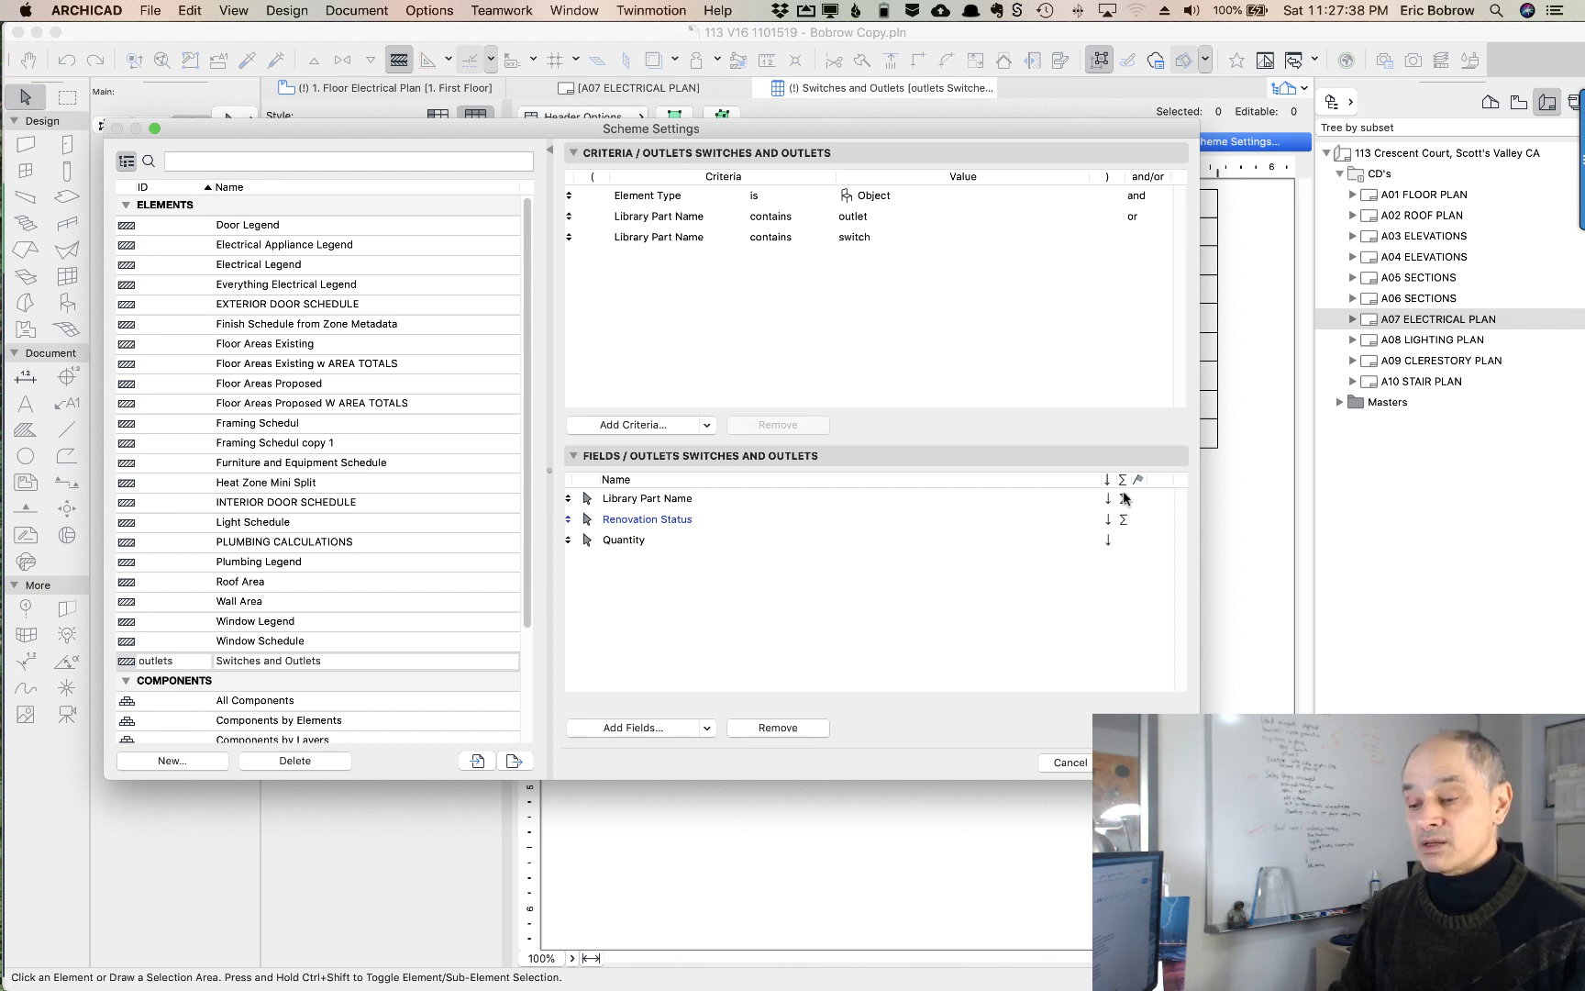
left_click(1123, 539)
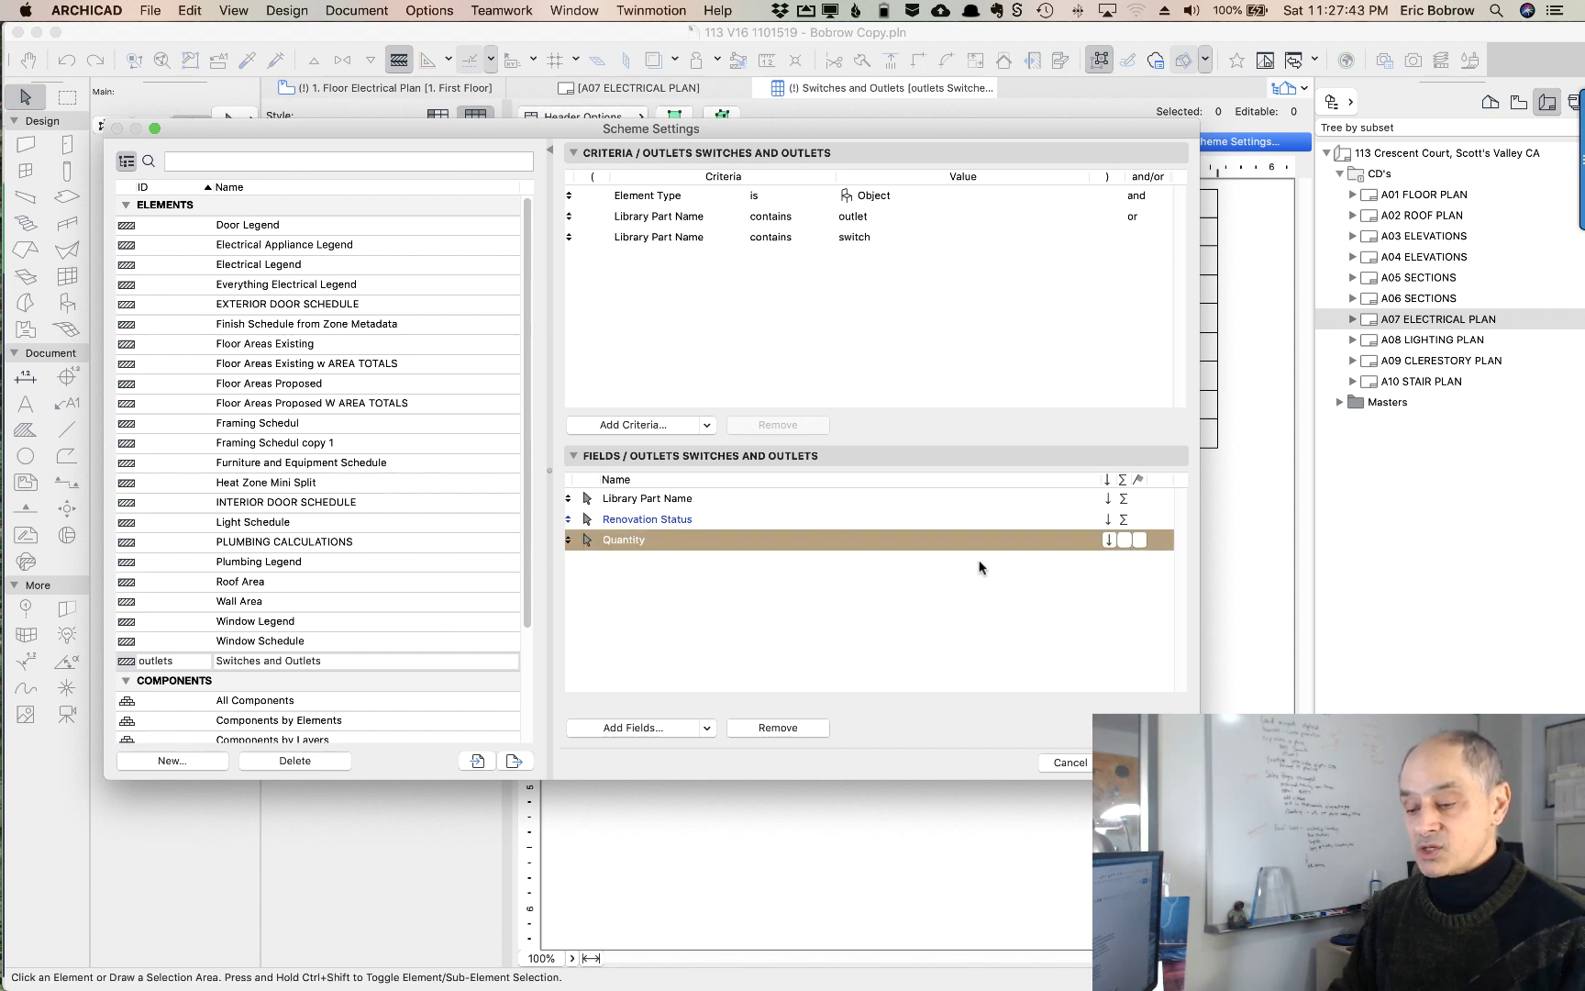
left_click(1124, 541)
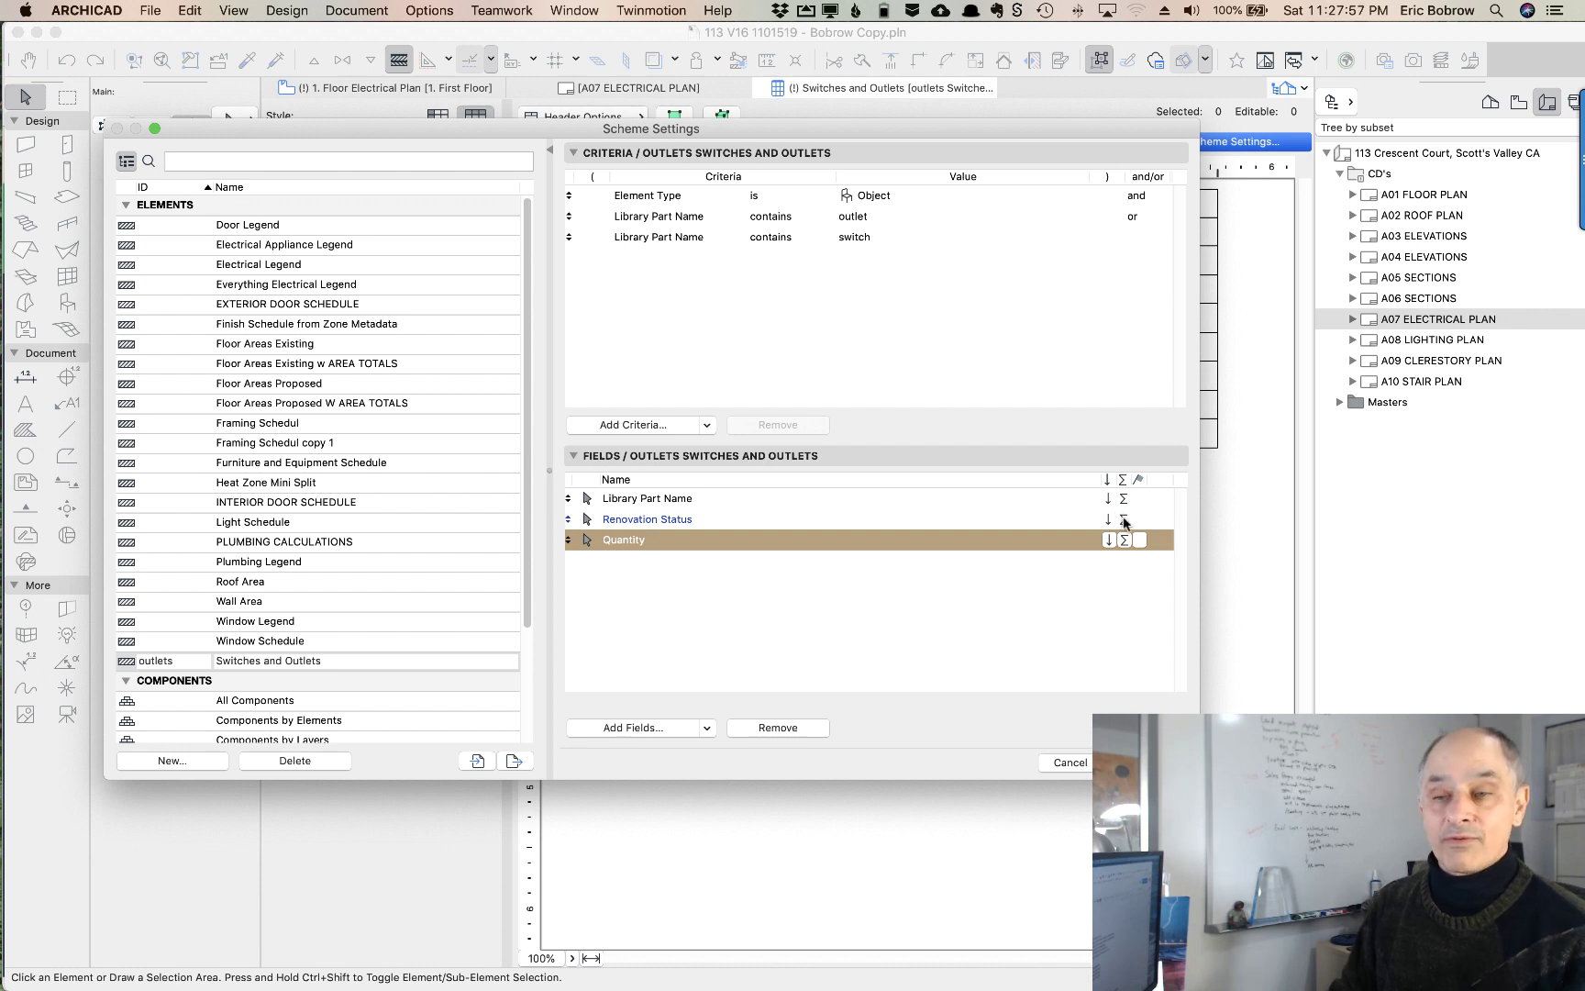
left_click(1131, 520)
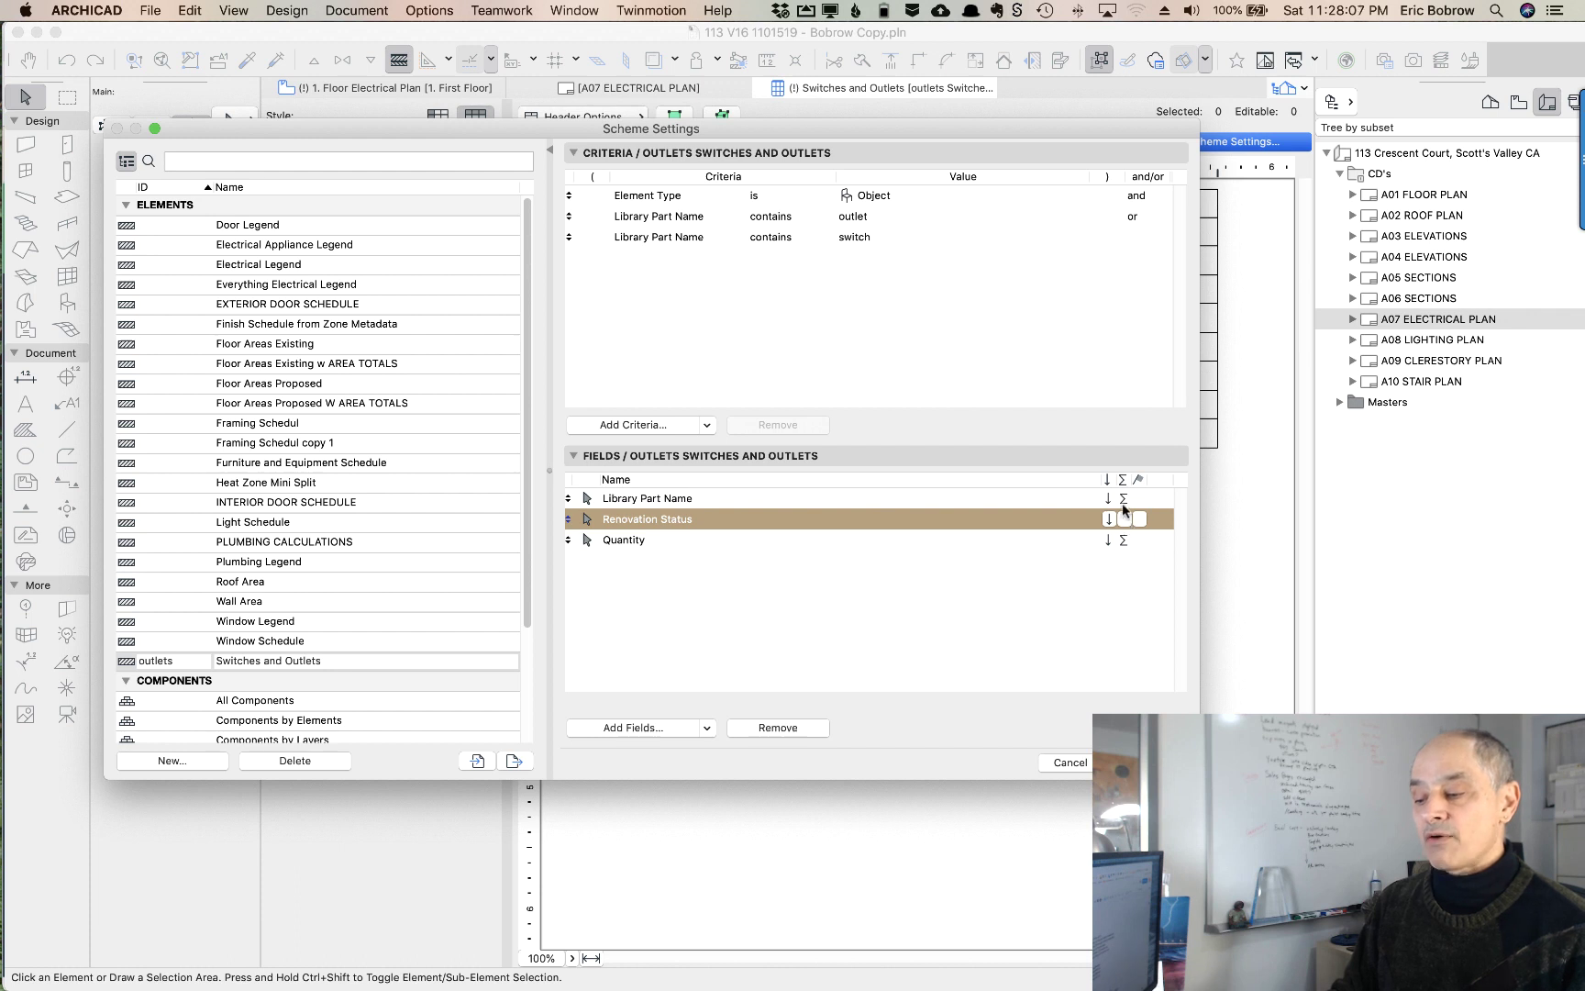
left_click(1123, 498)
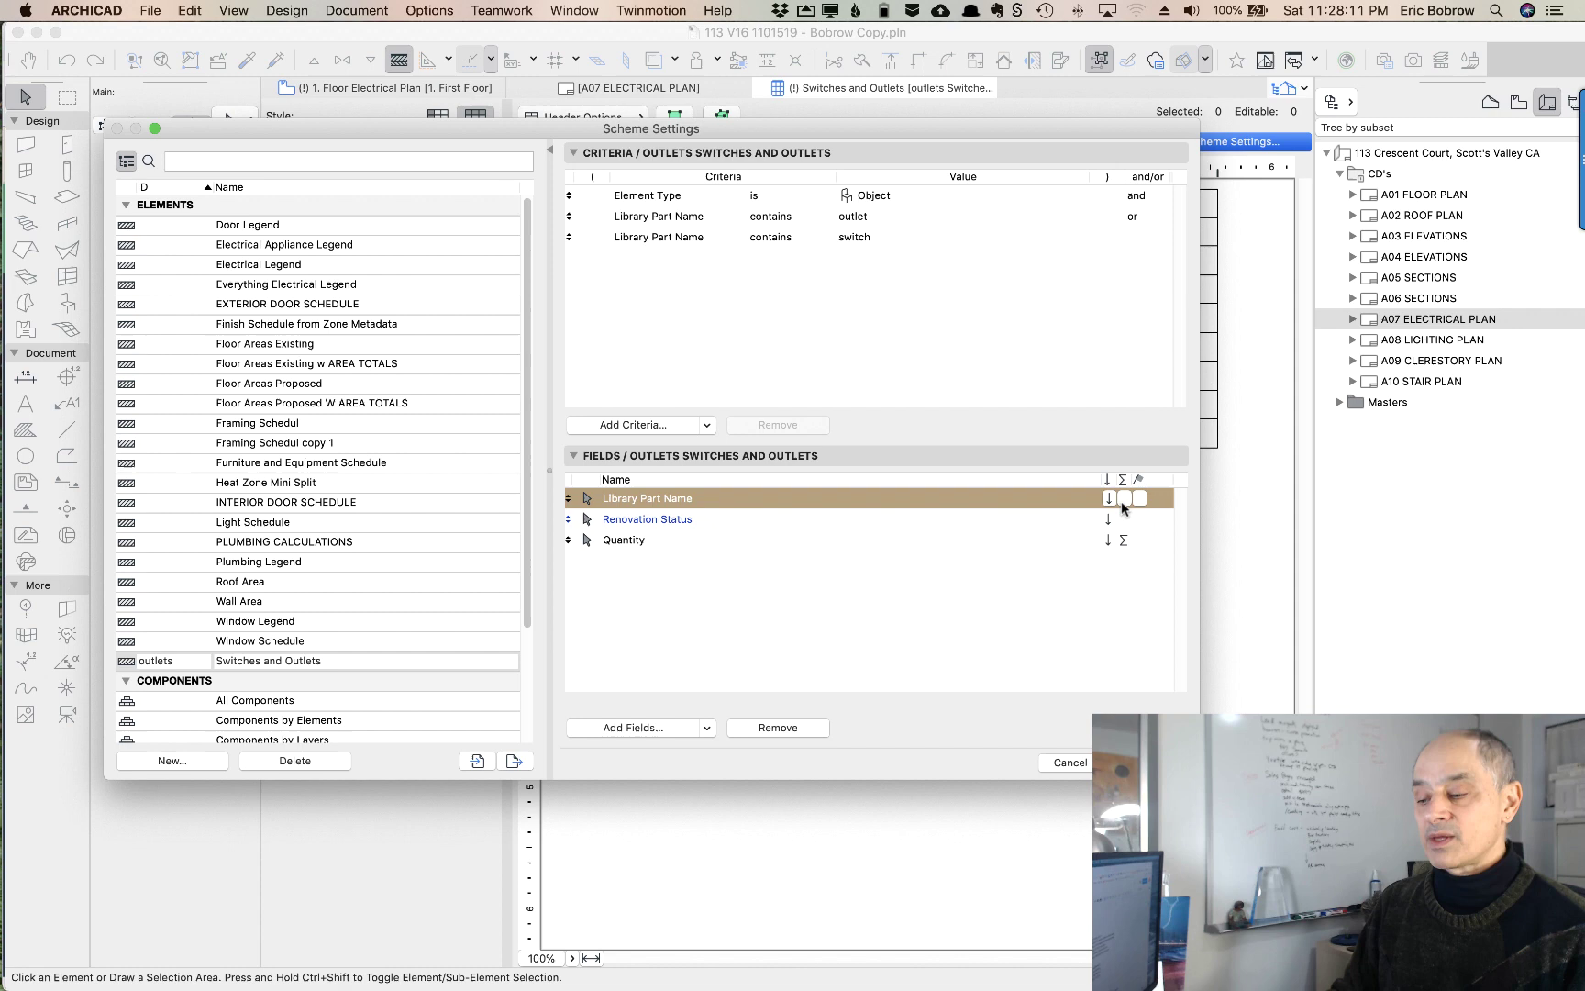
left_click(1151, 763)
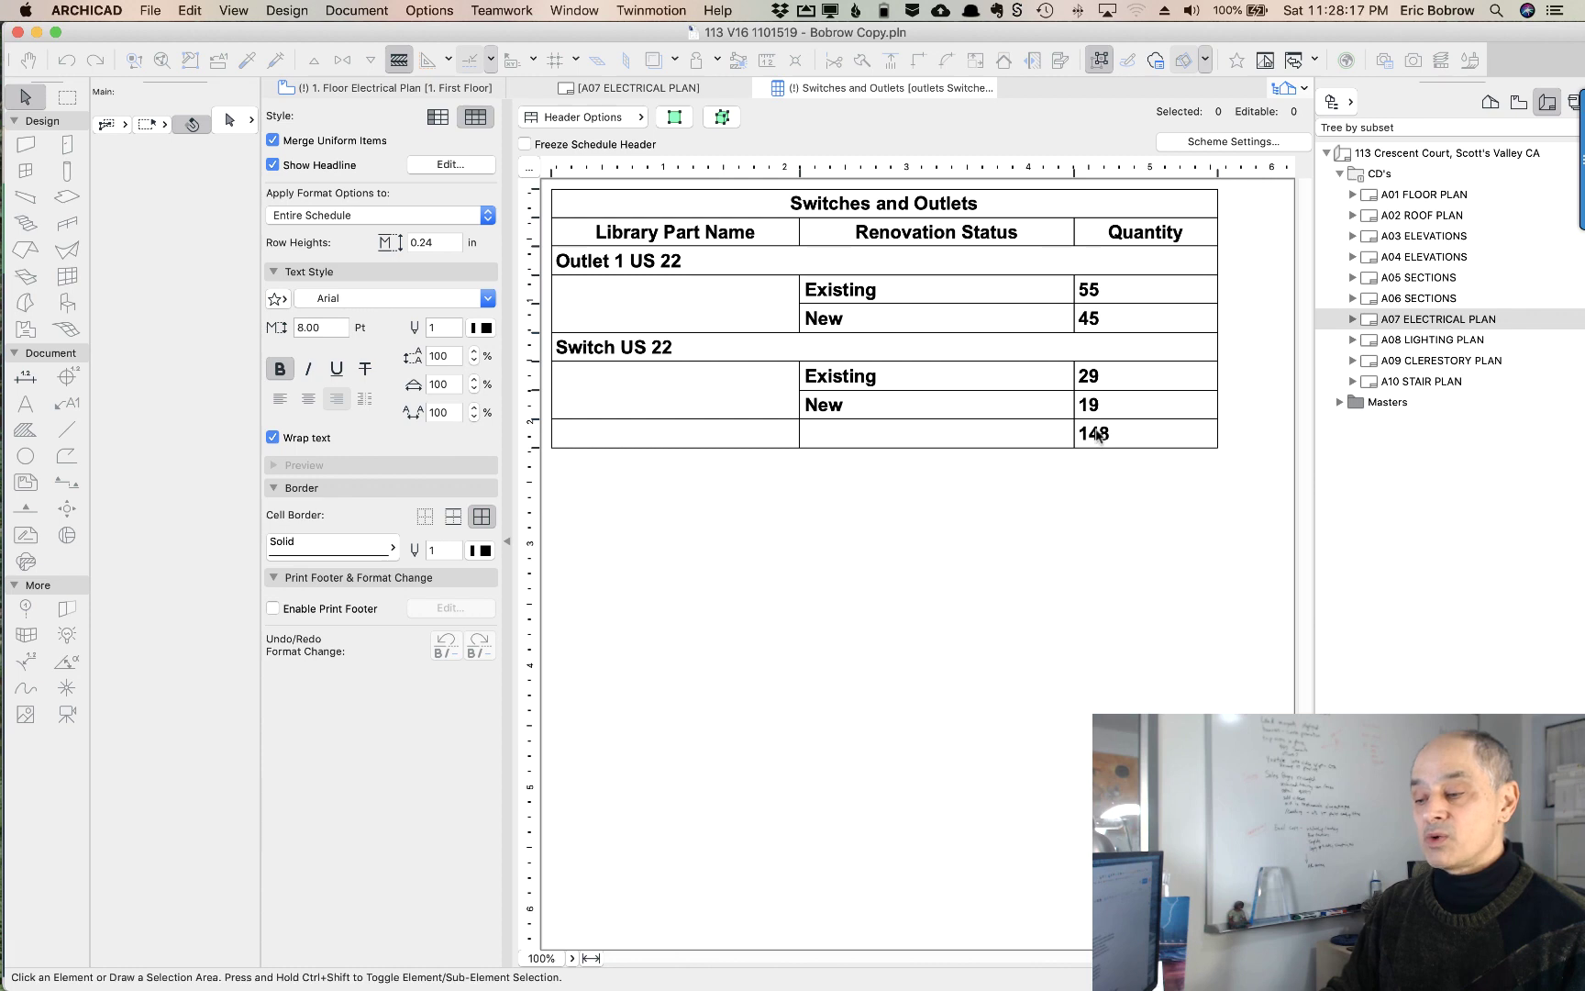
- Enable Library Part Name subtotals, showing 100 outlets and 48 switches
left_click(1231, 143)
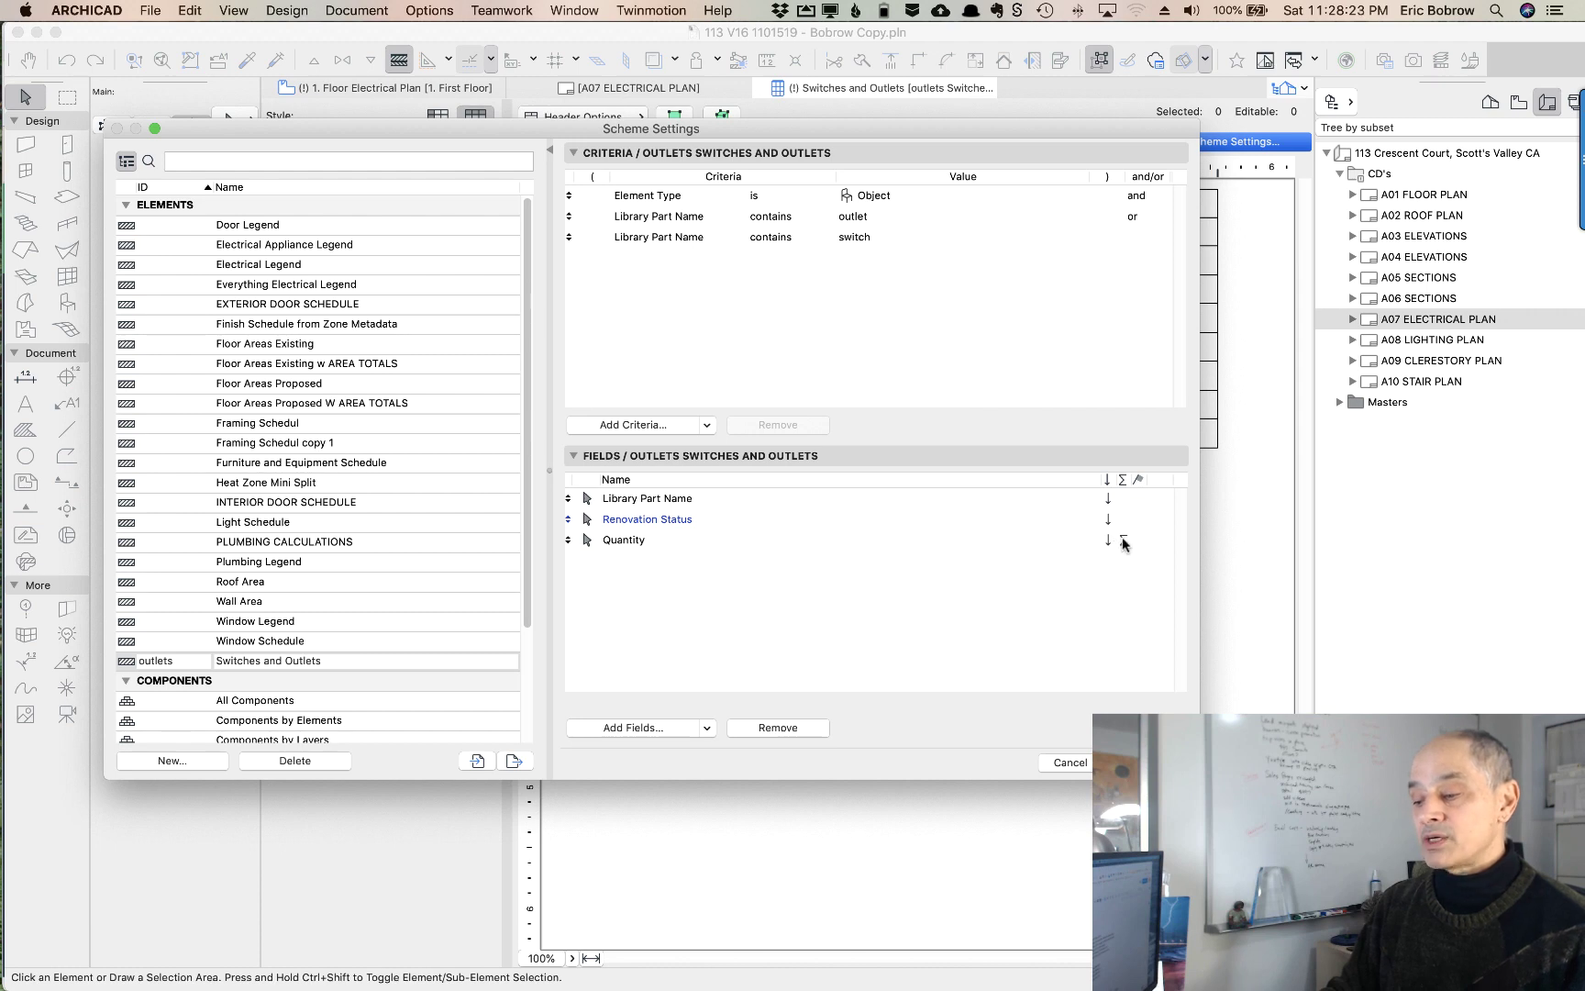
left_click_drag(991, 134, 990, 502)
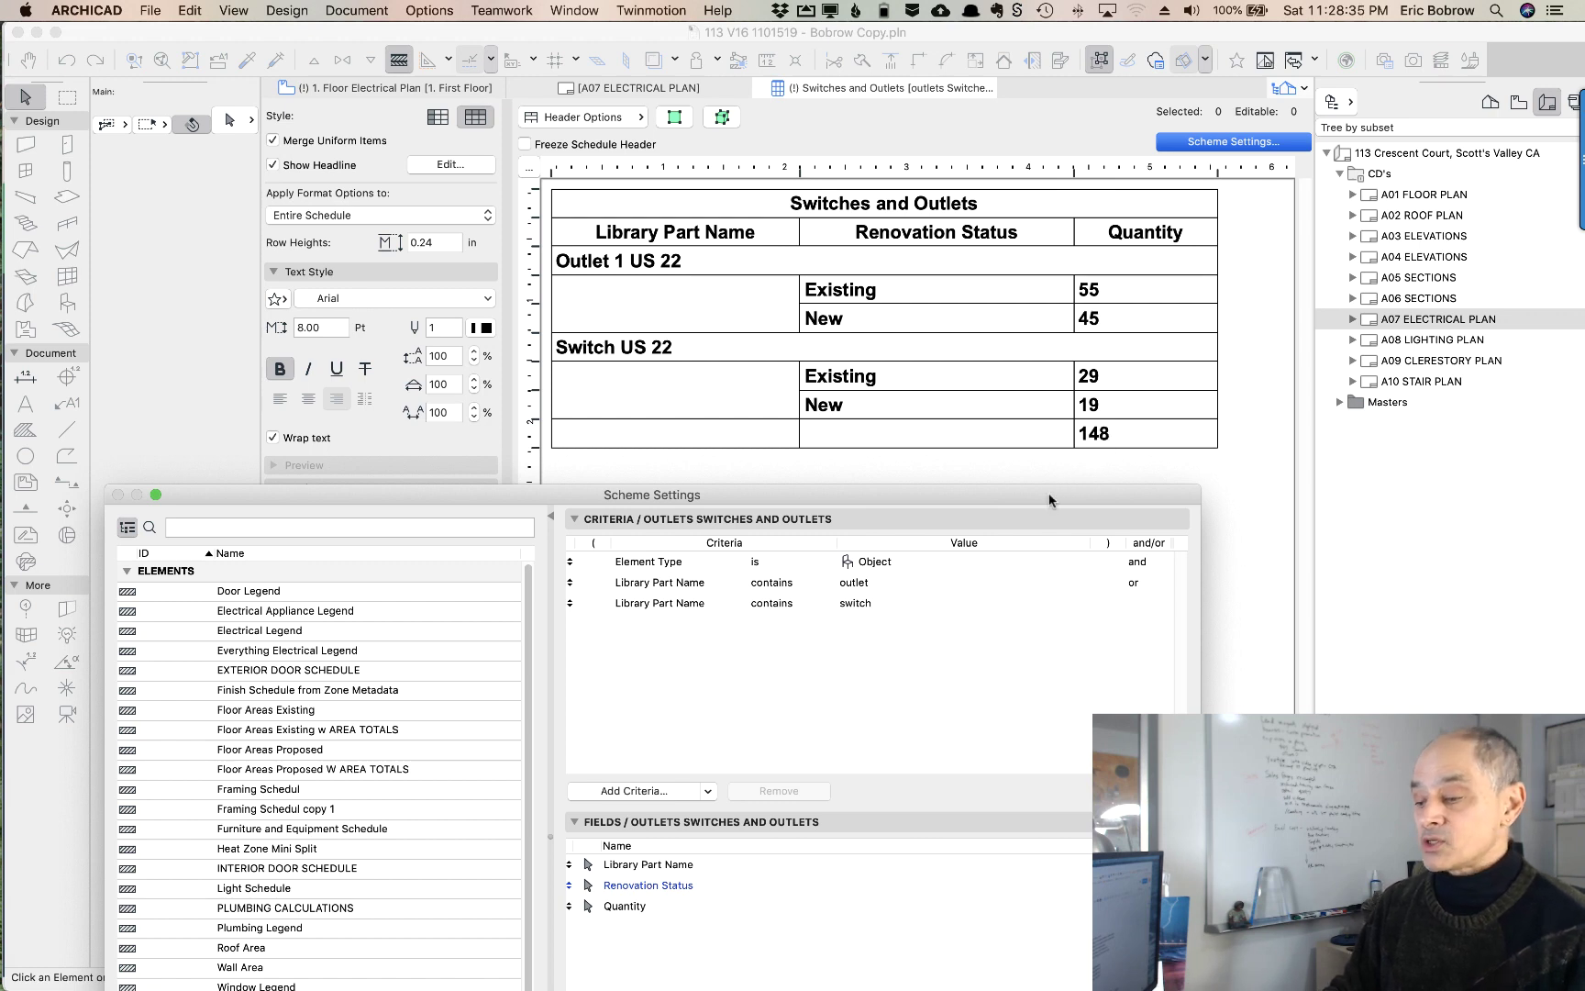
left_click_drag(1049, 499, 990, 211)
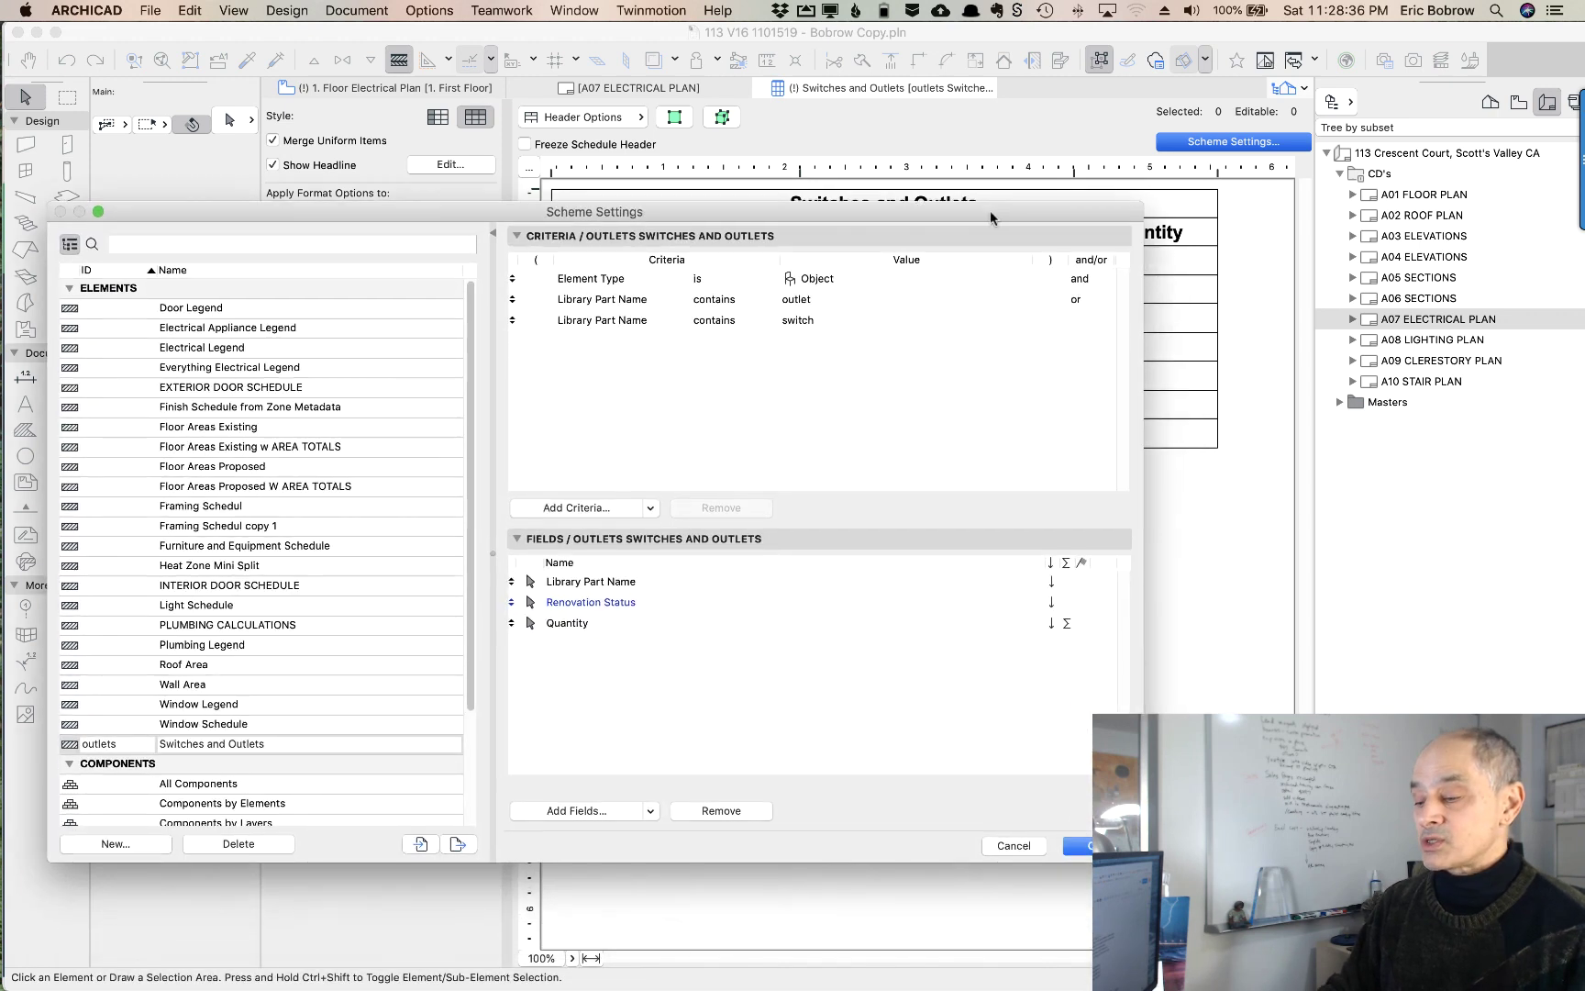
left_click(1086, 584)
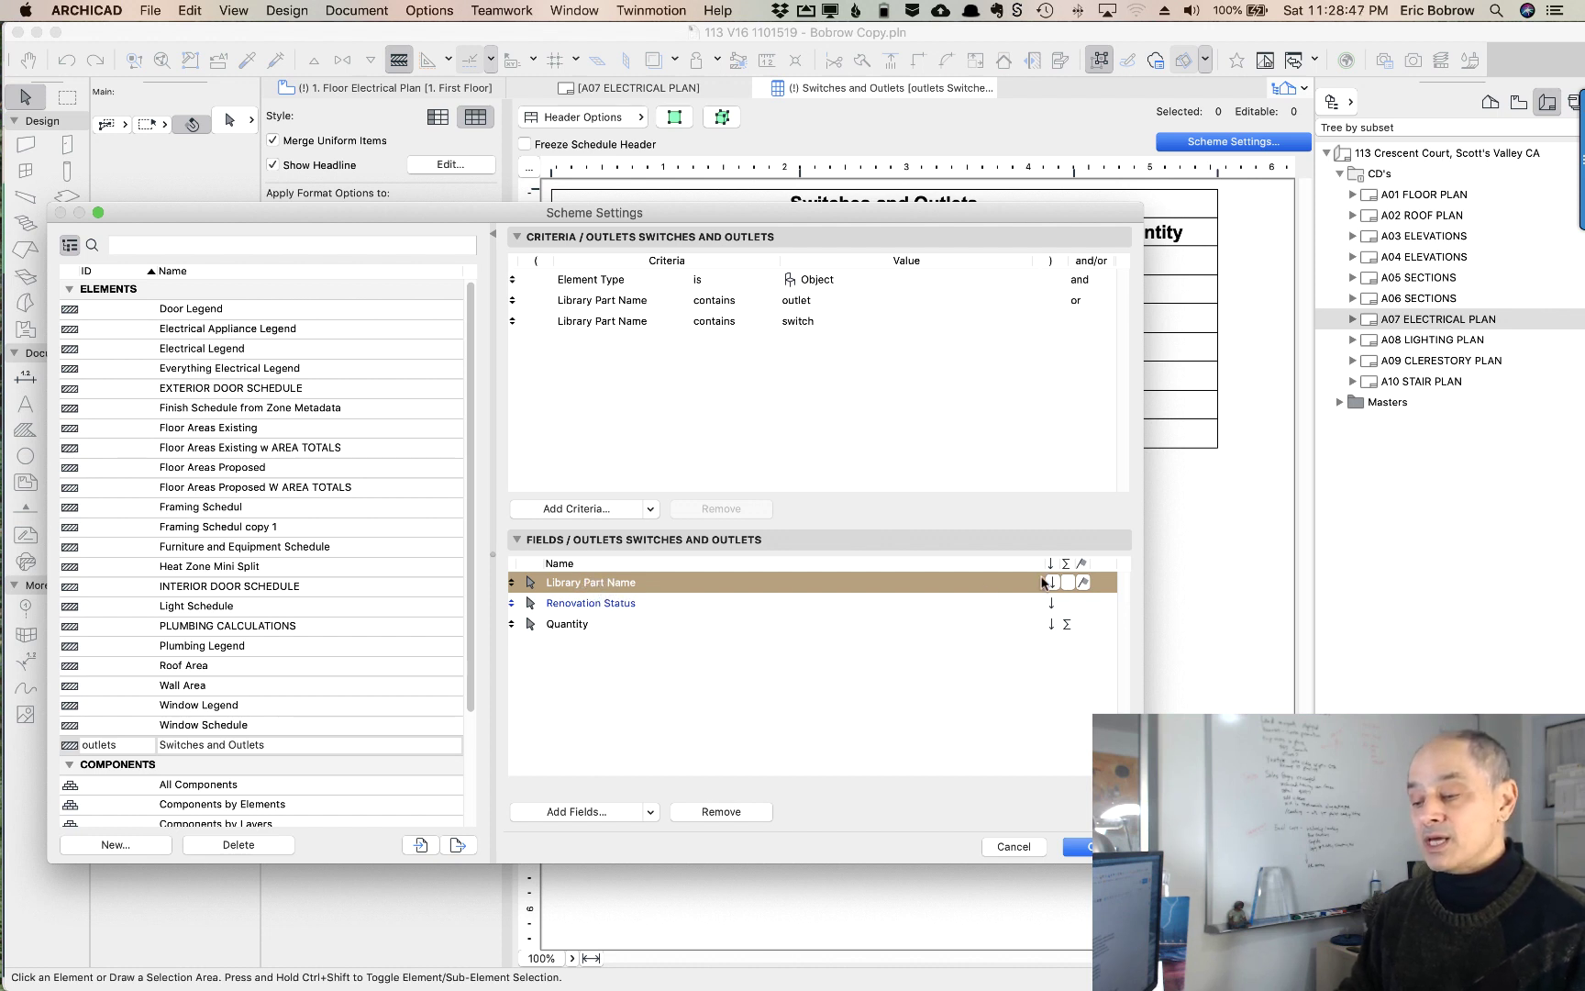
left_click(1080, 845)
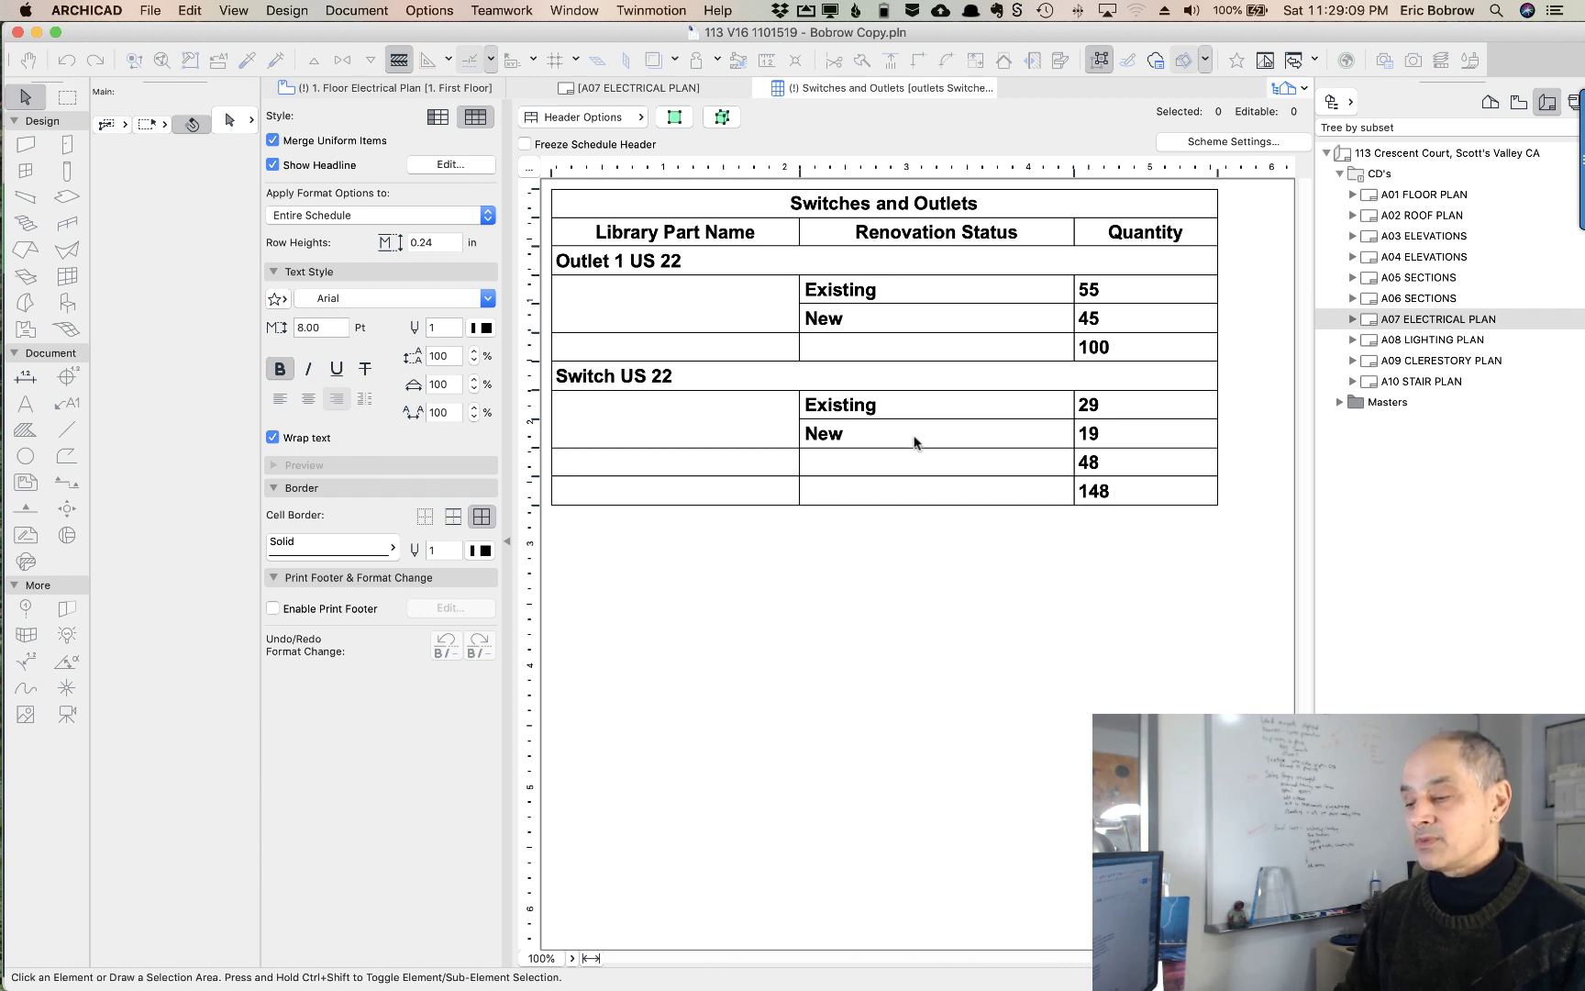
left_click(1211, 142)
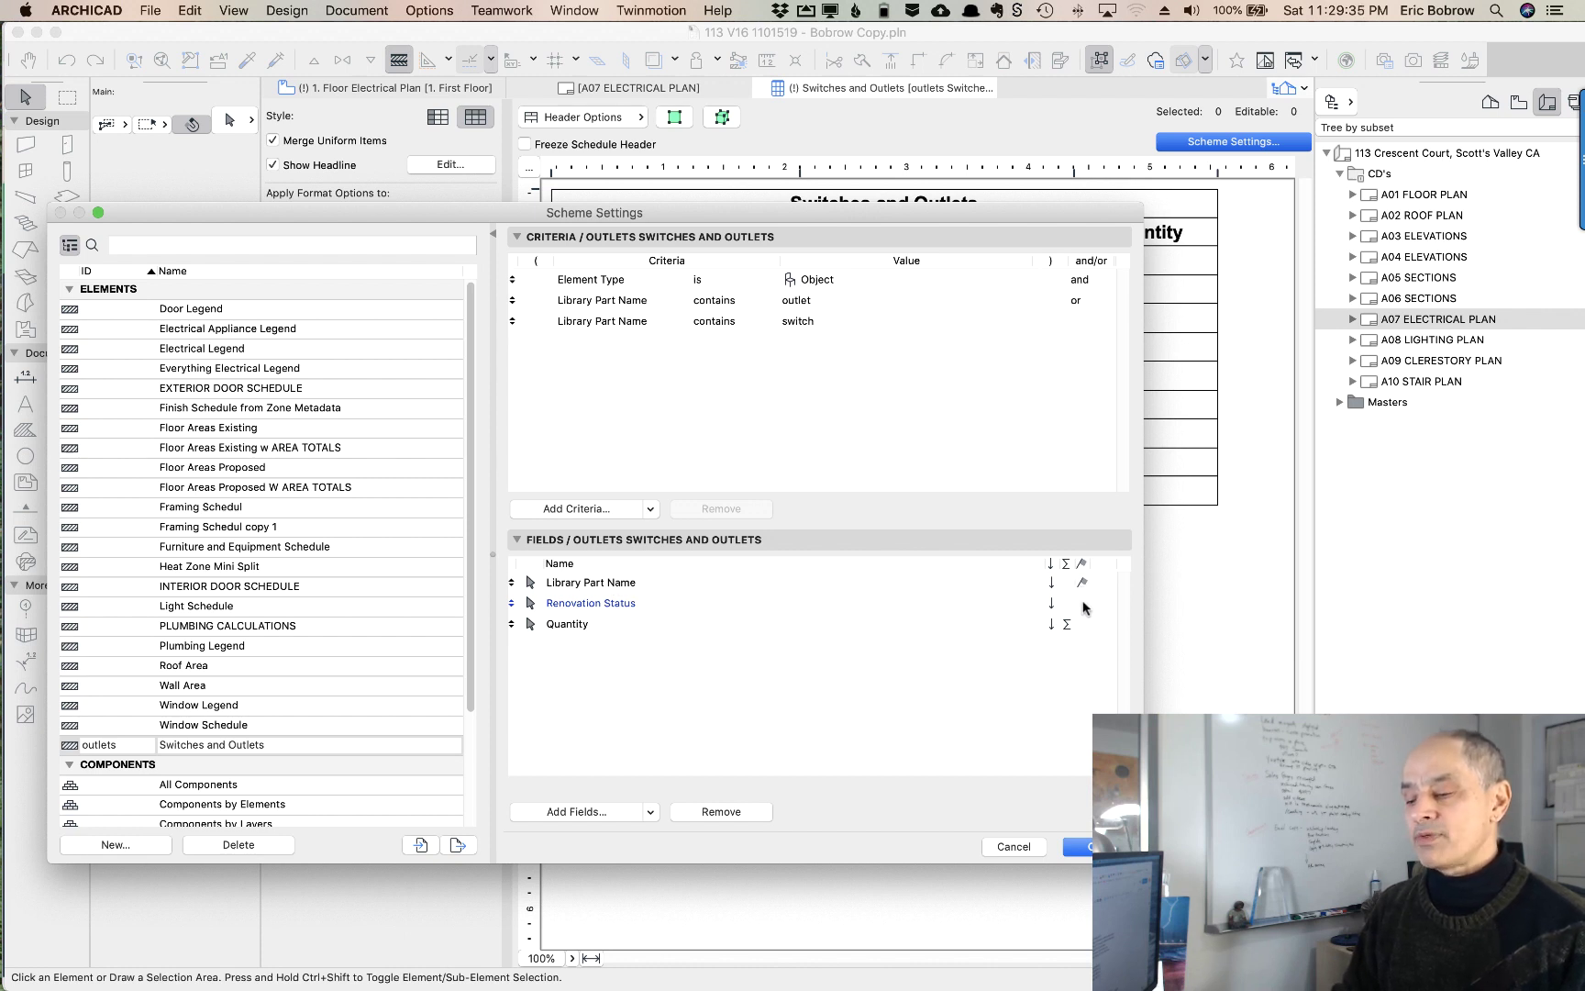
left_click(1085, 604)
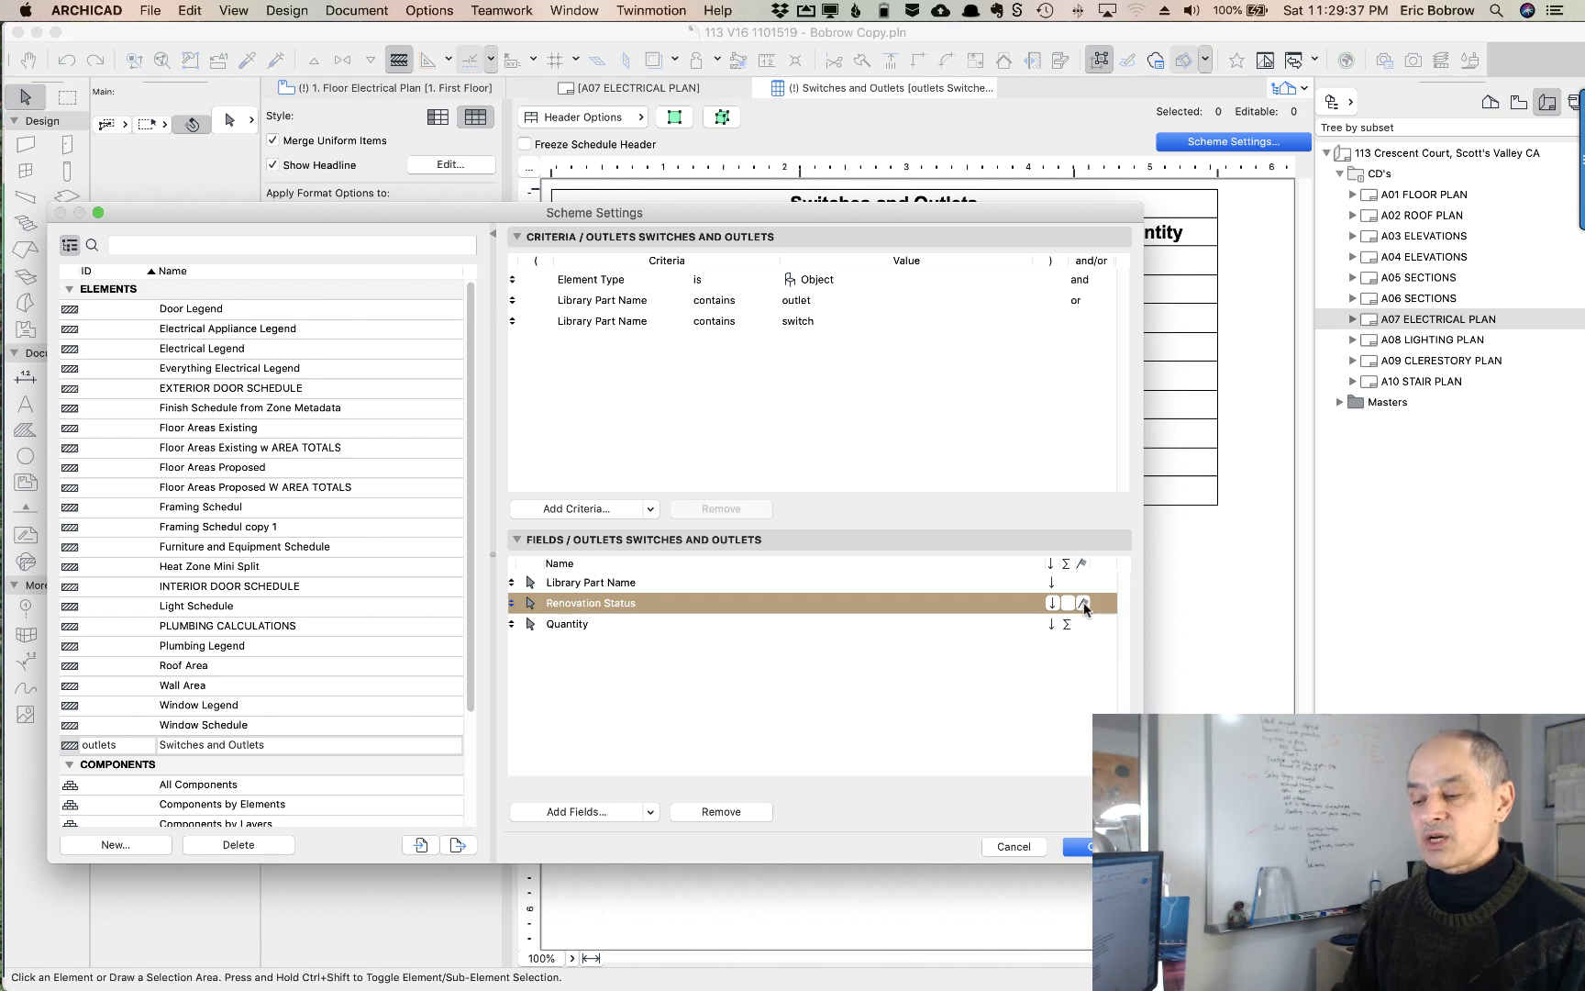
left_click(1100, 846)
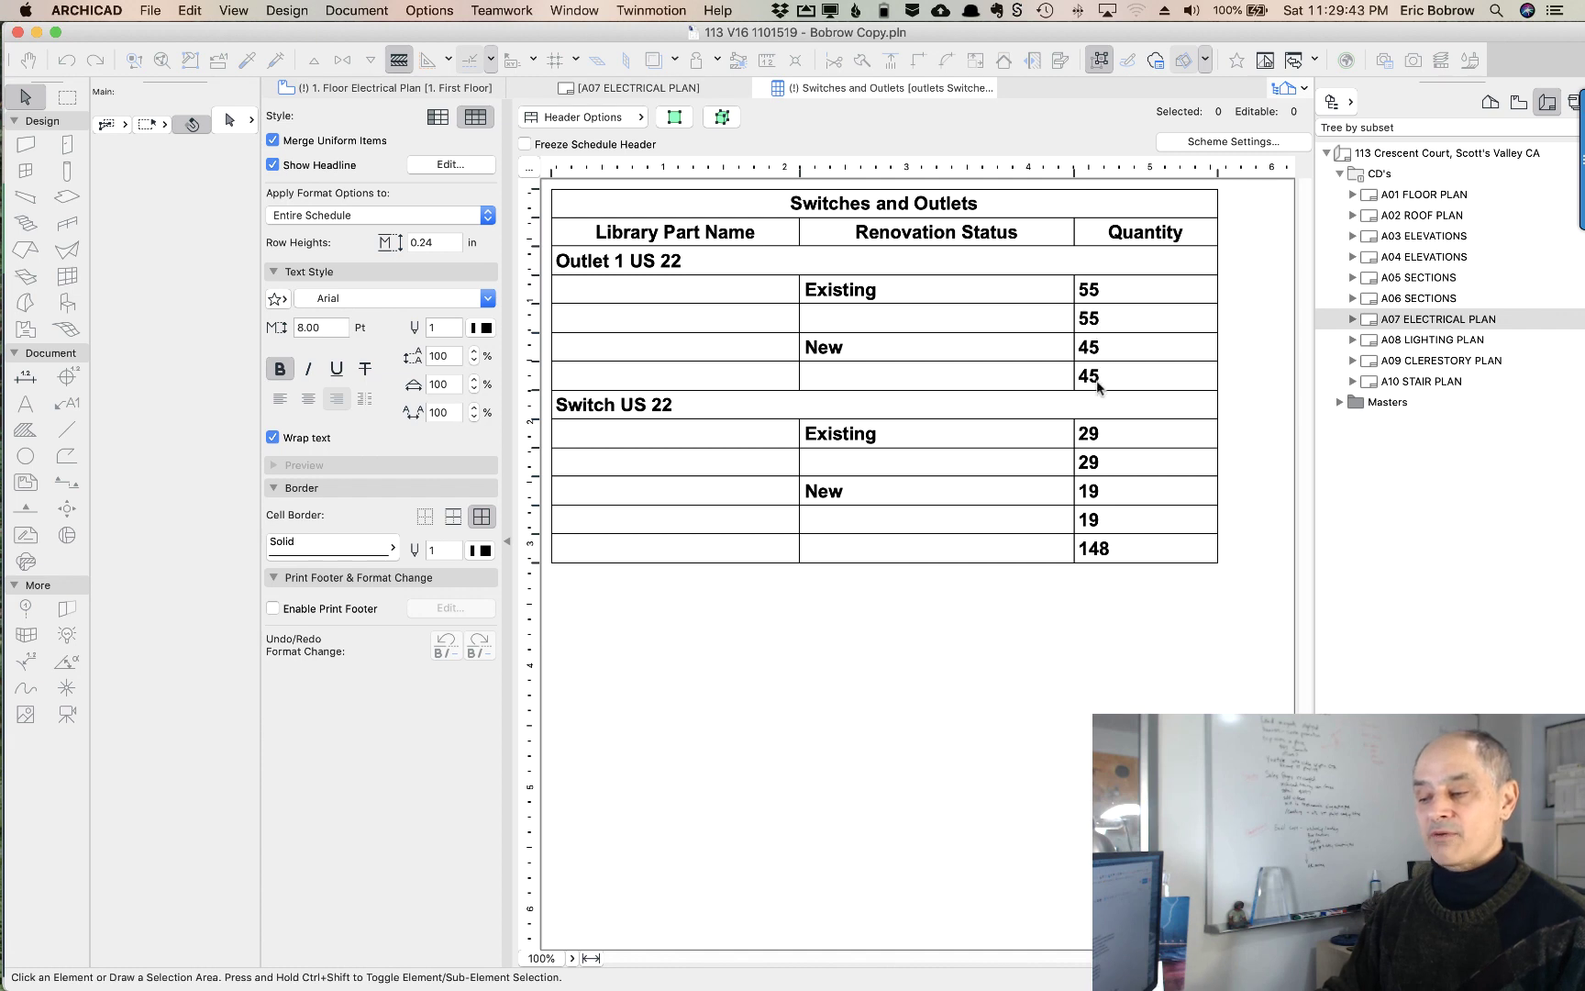
left_click(1224, 141)
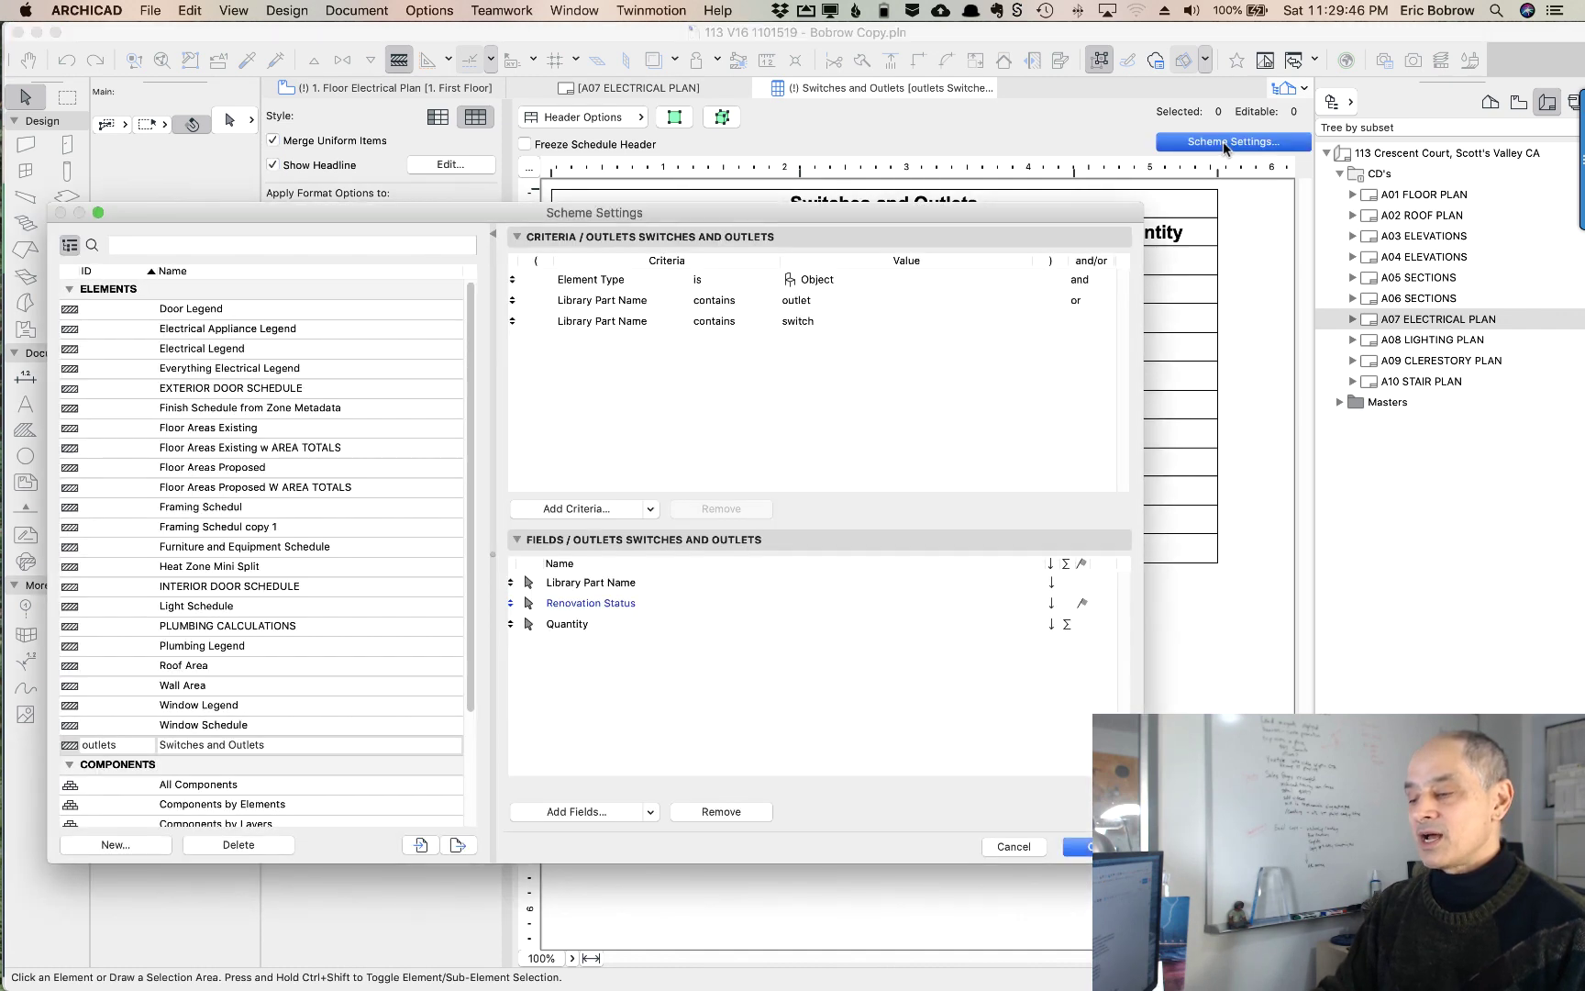
left_click(1084, 584)
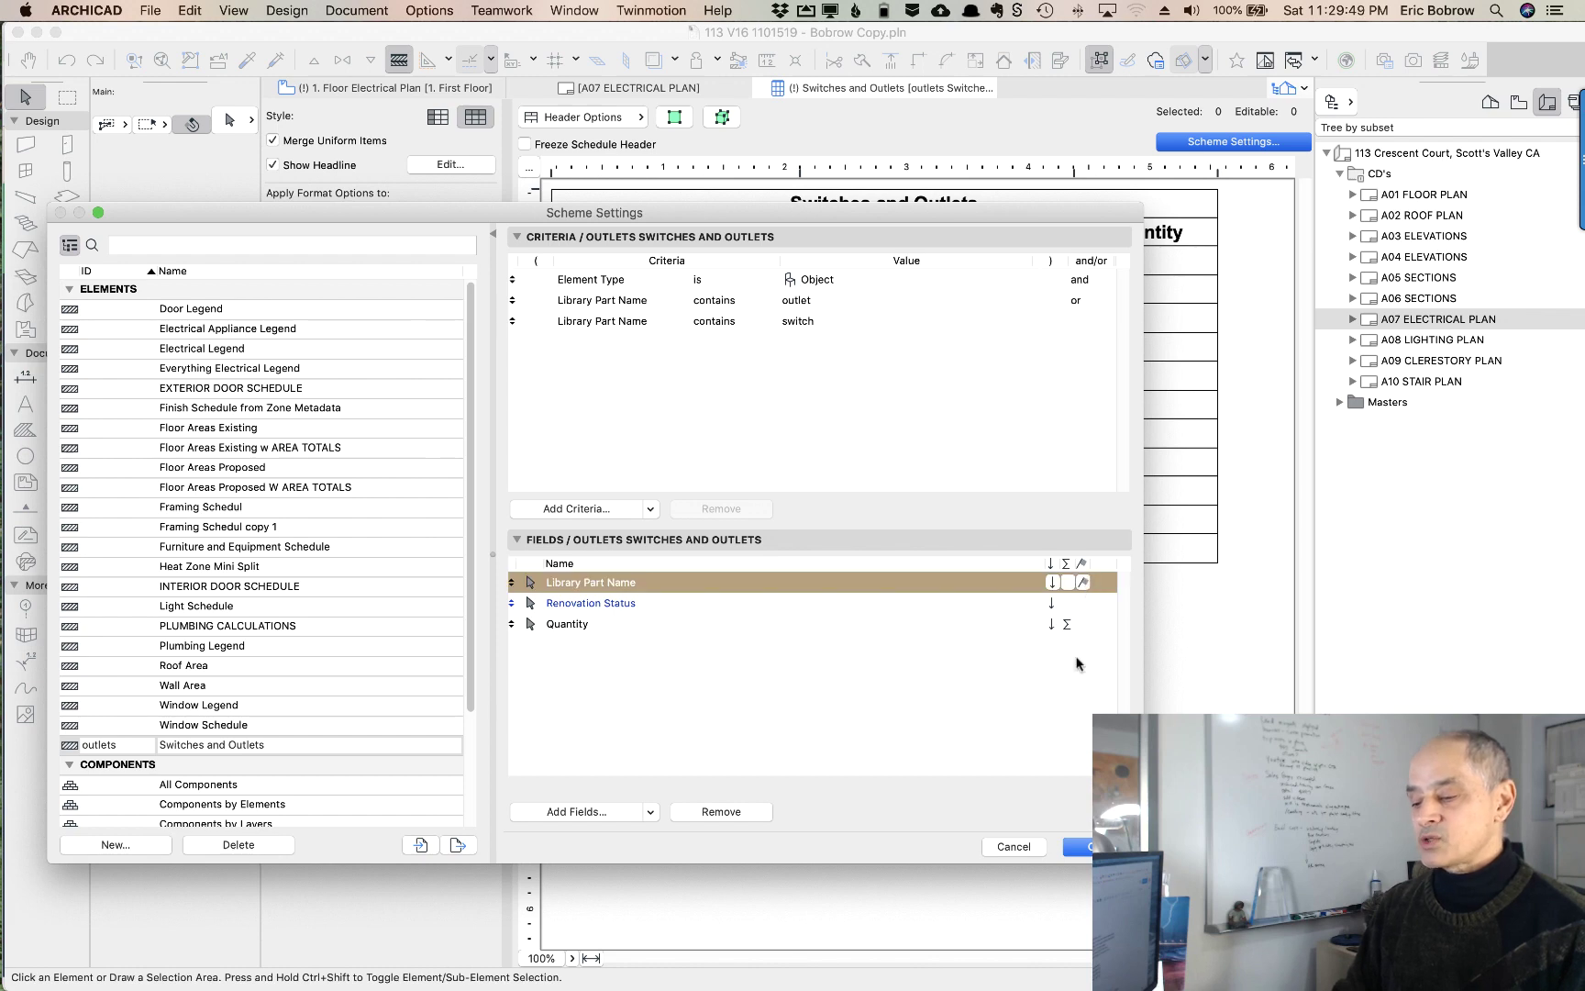
key("Return")
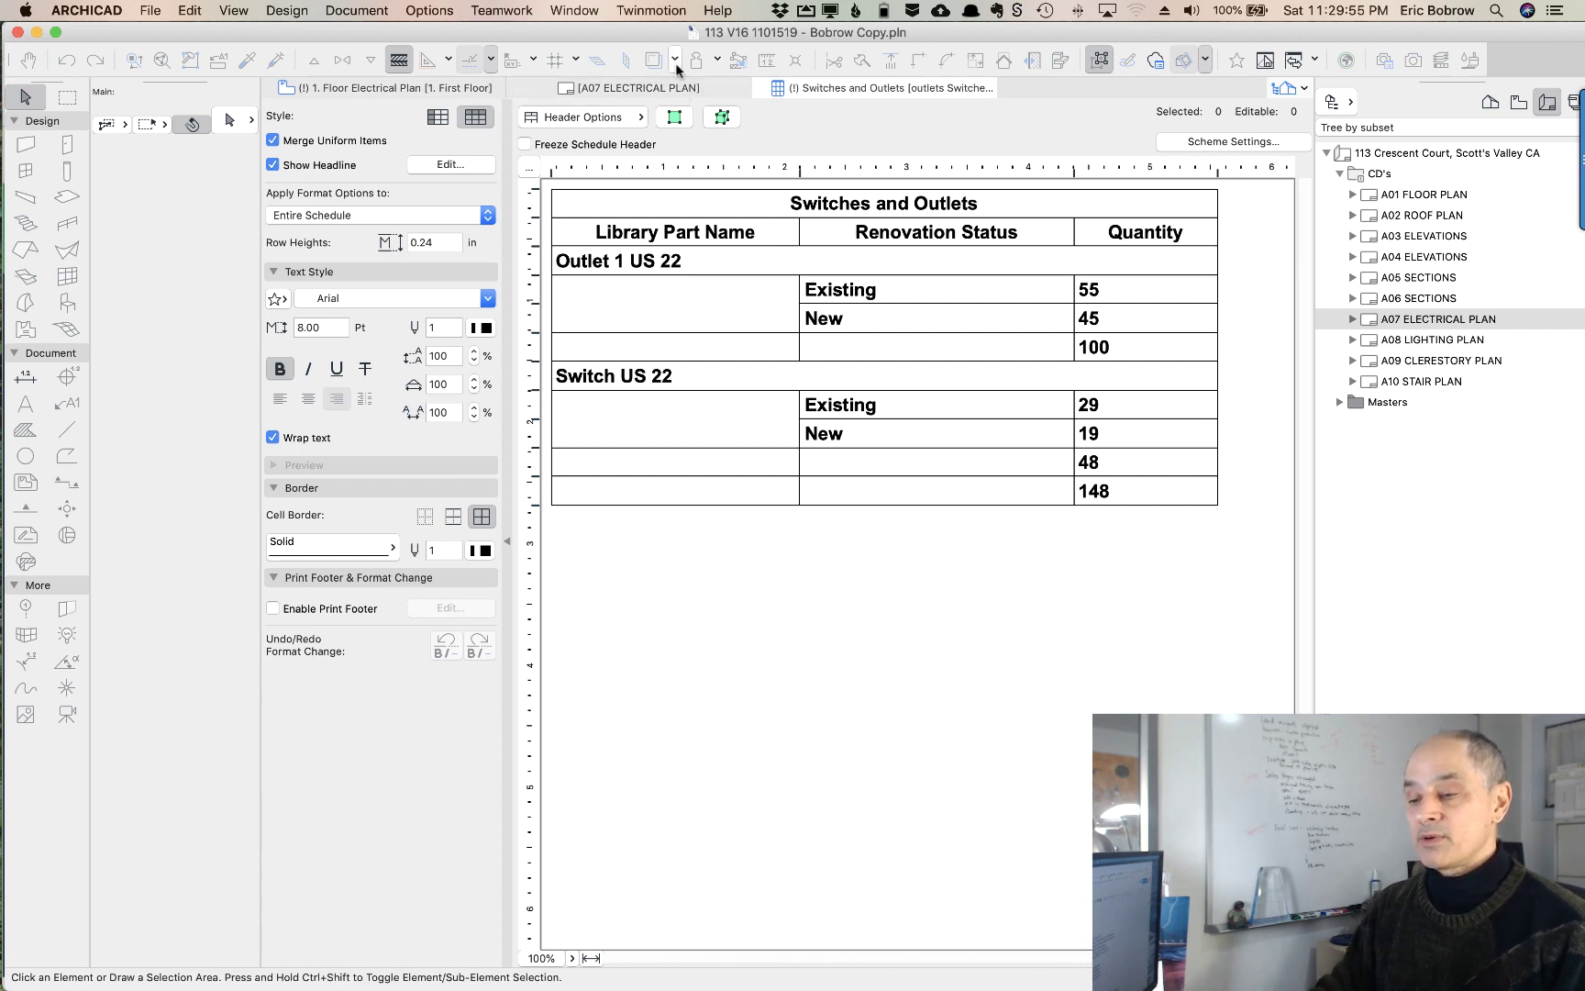
- On the A07 ELECTRICAL PLAN layout, set the schedule drawing's frame to Fit Frame to drawing
left_click(592, 88)
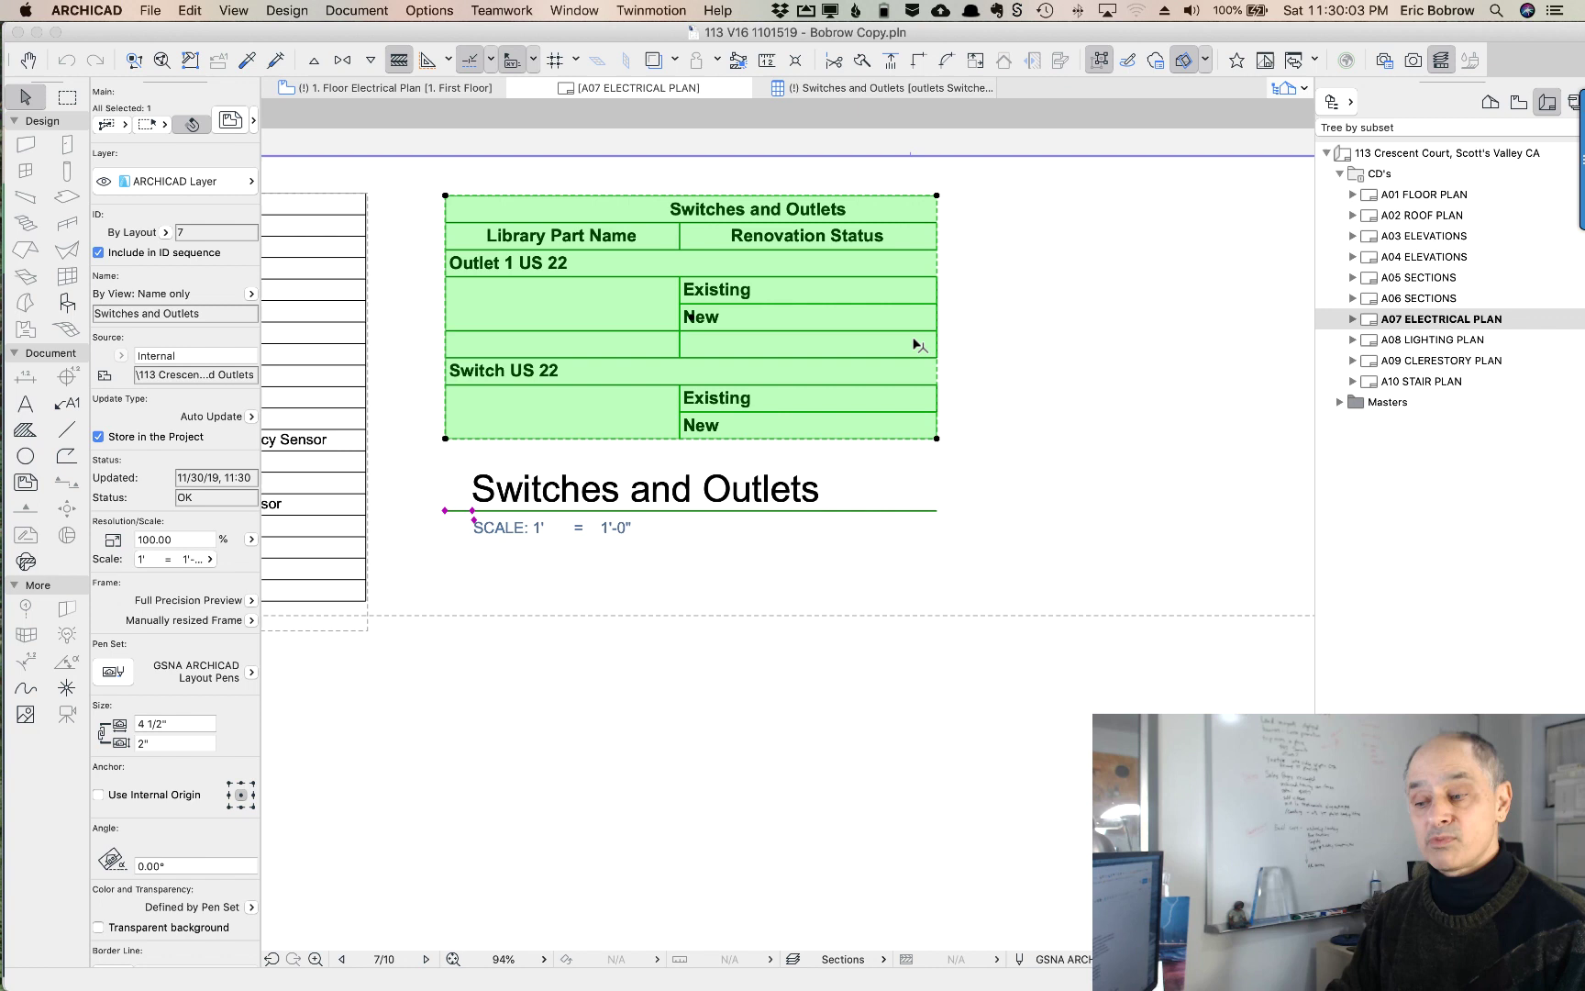
right_click(937, 196)
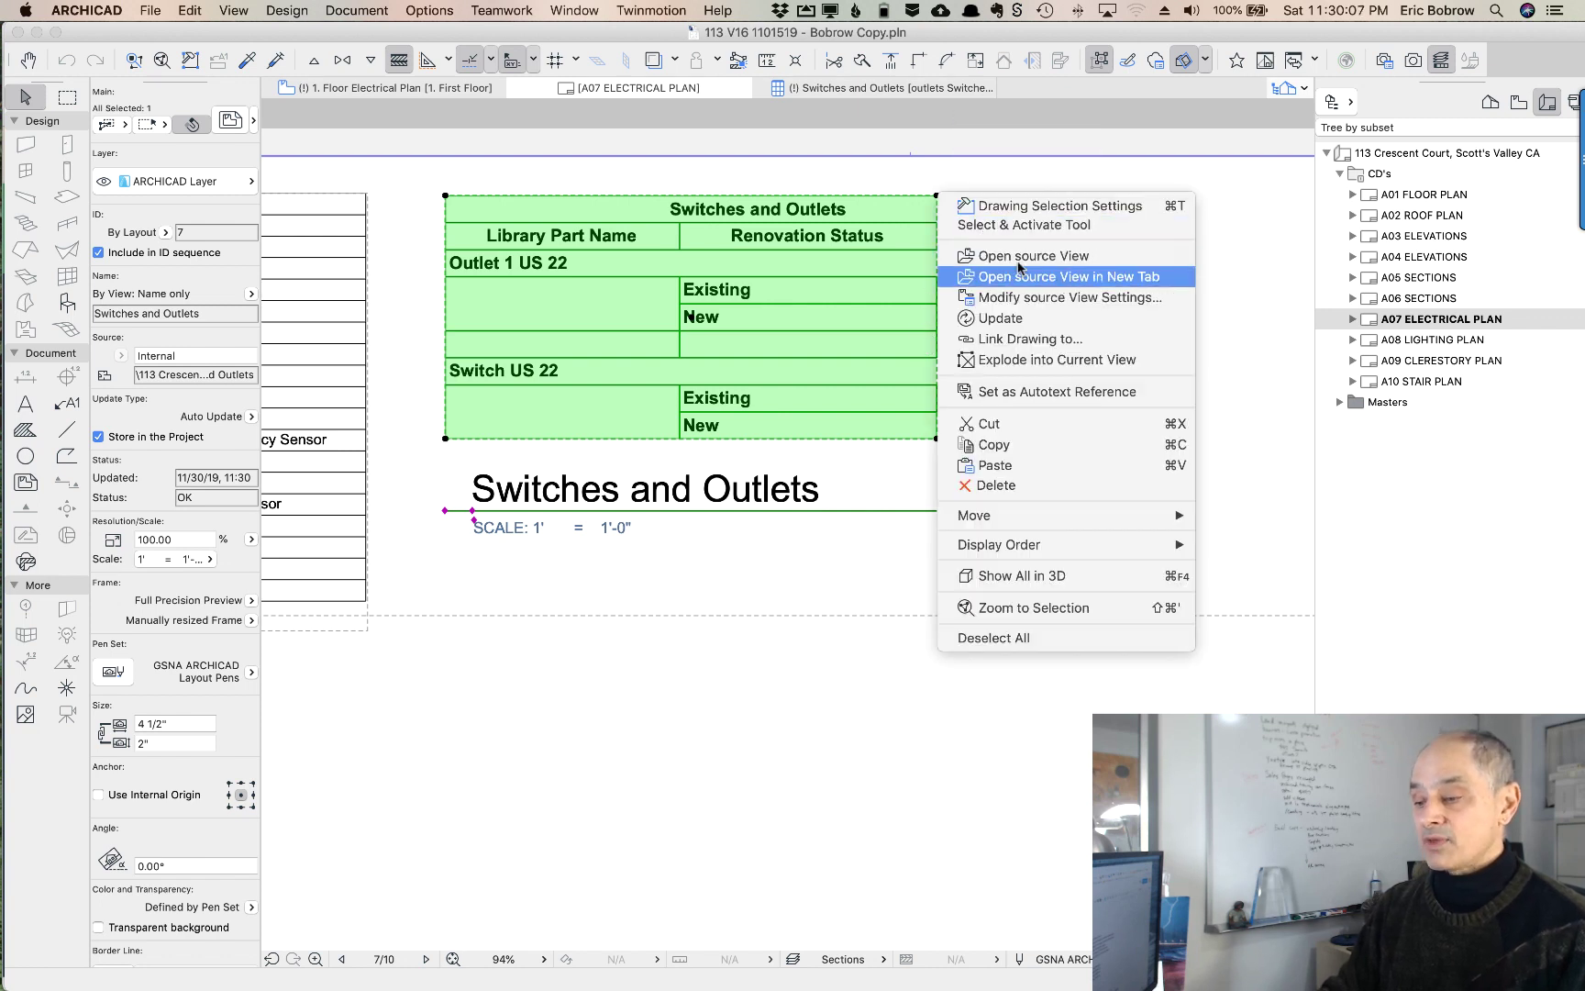
left_click(1055, 207)
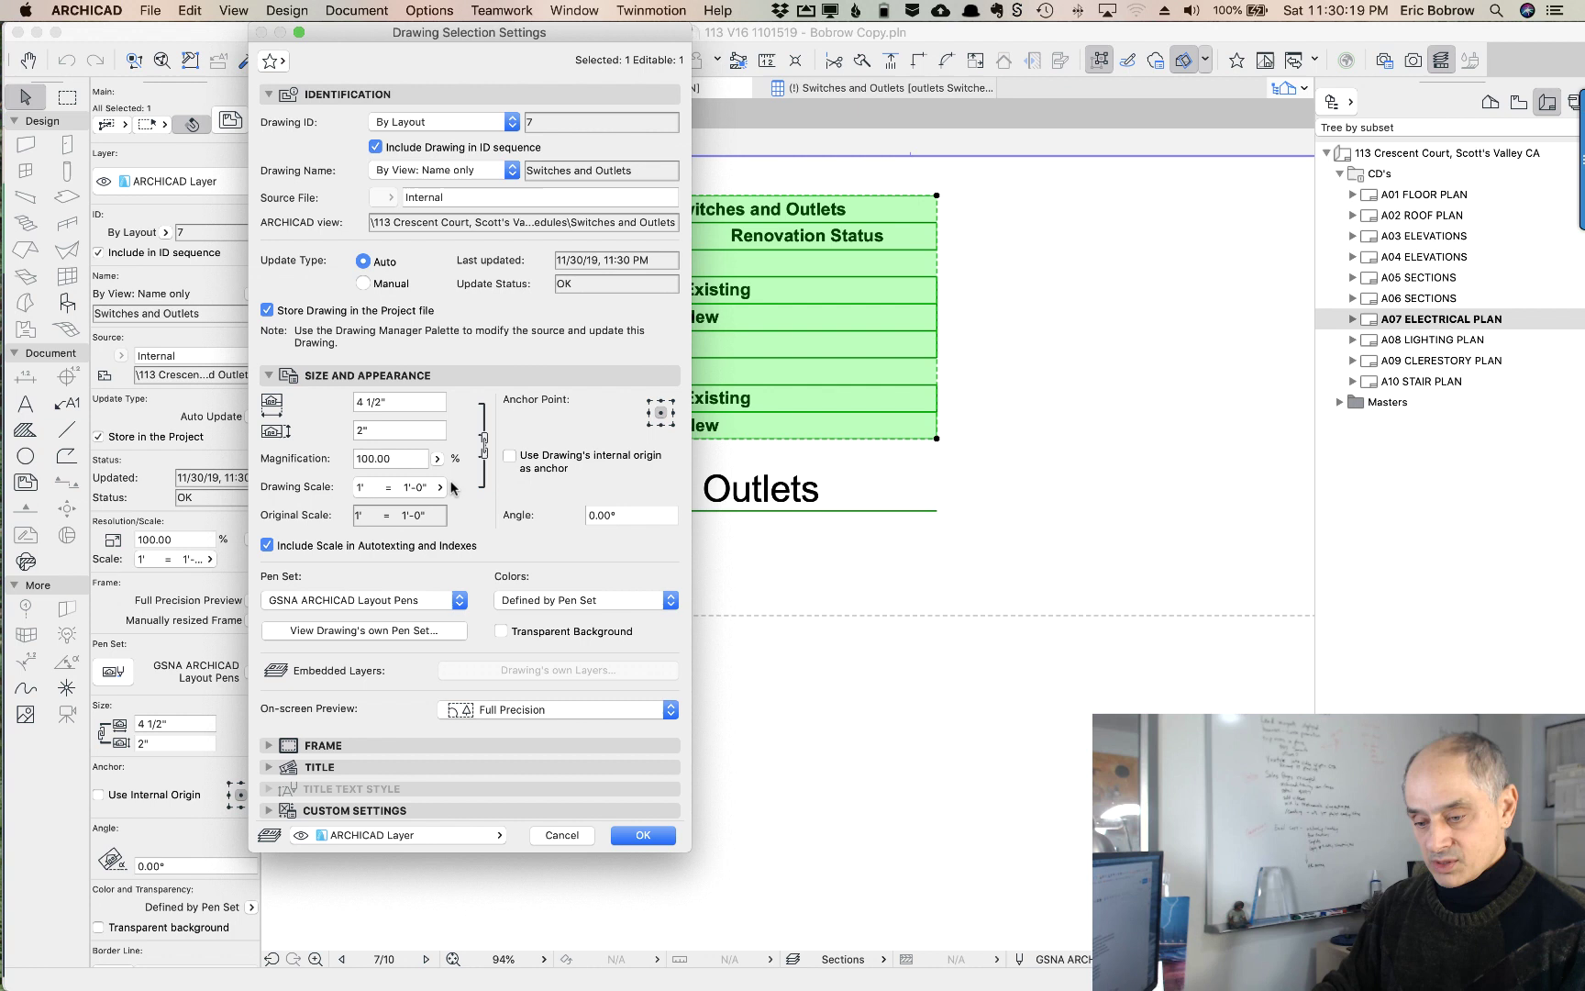
left_click(268, 744)
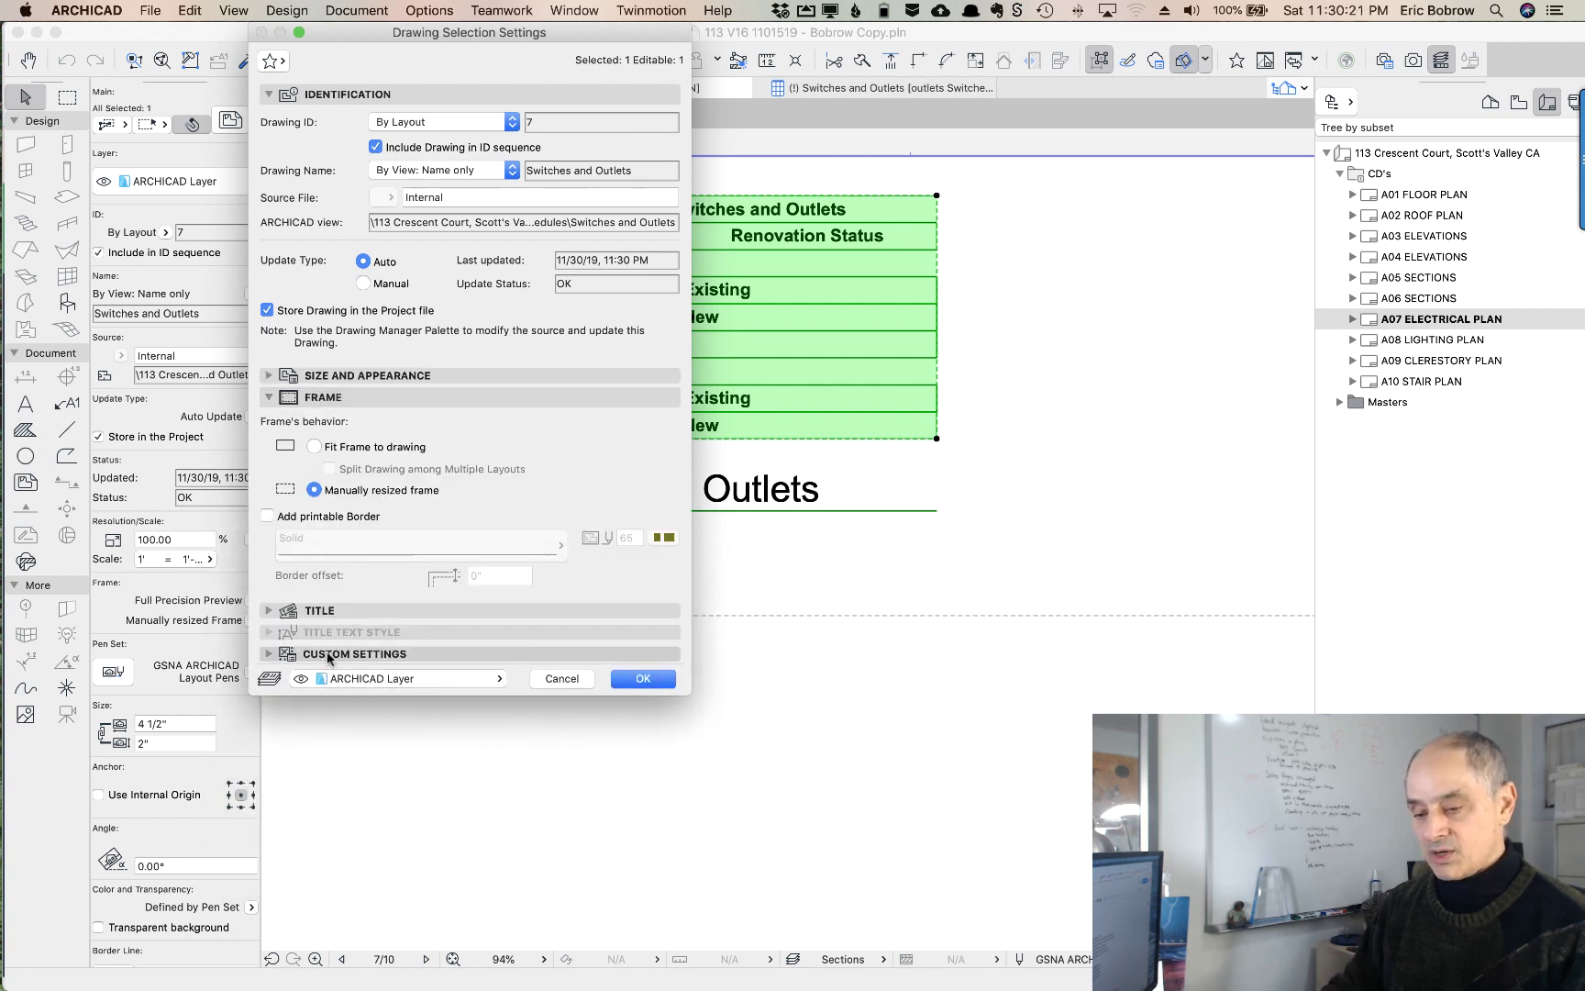
left_click(315, 447)
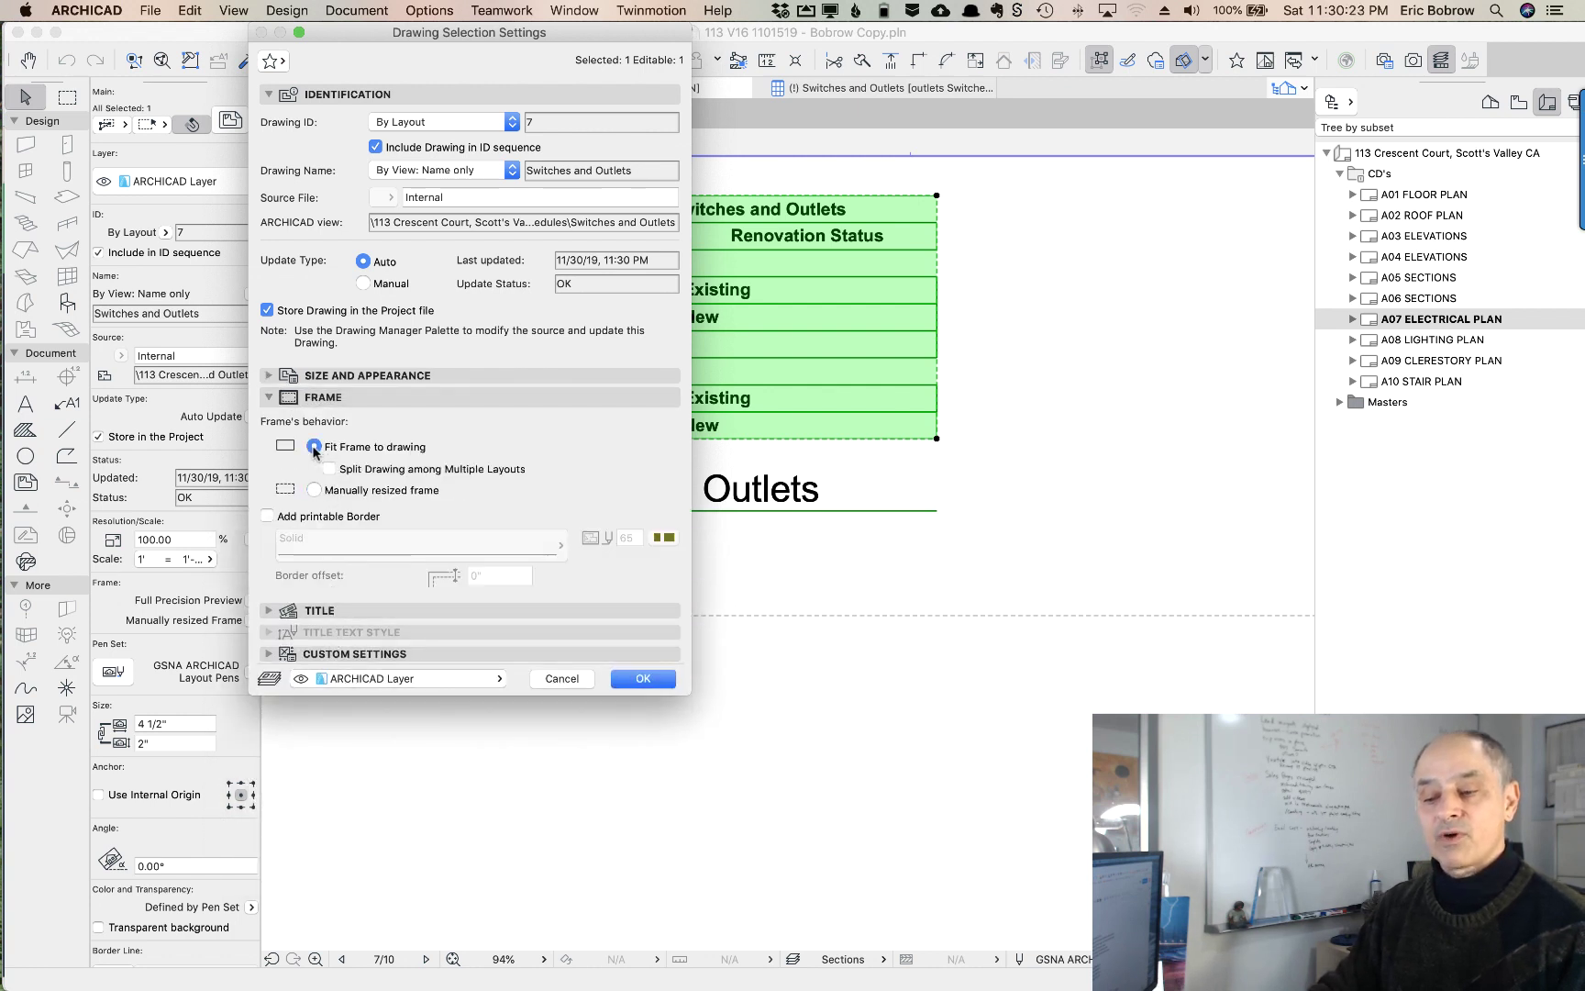
left_click(641, 677)
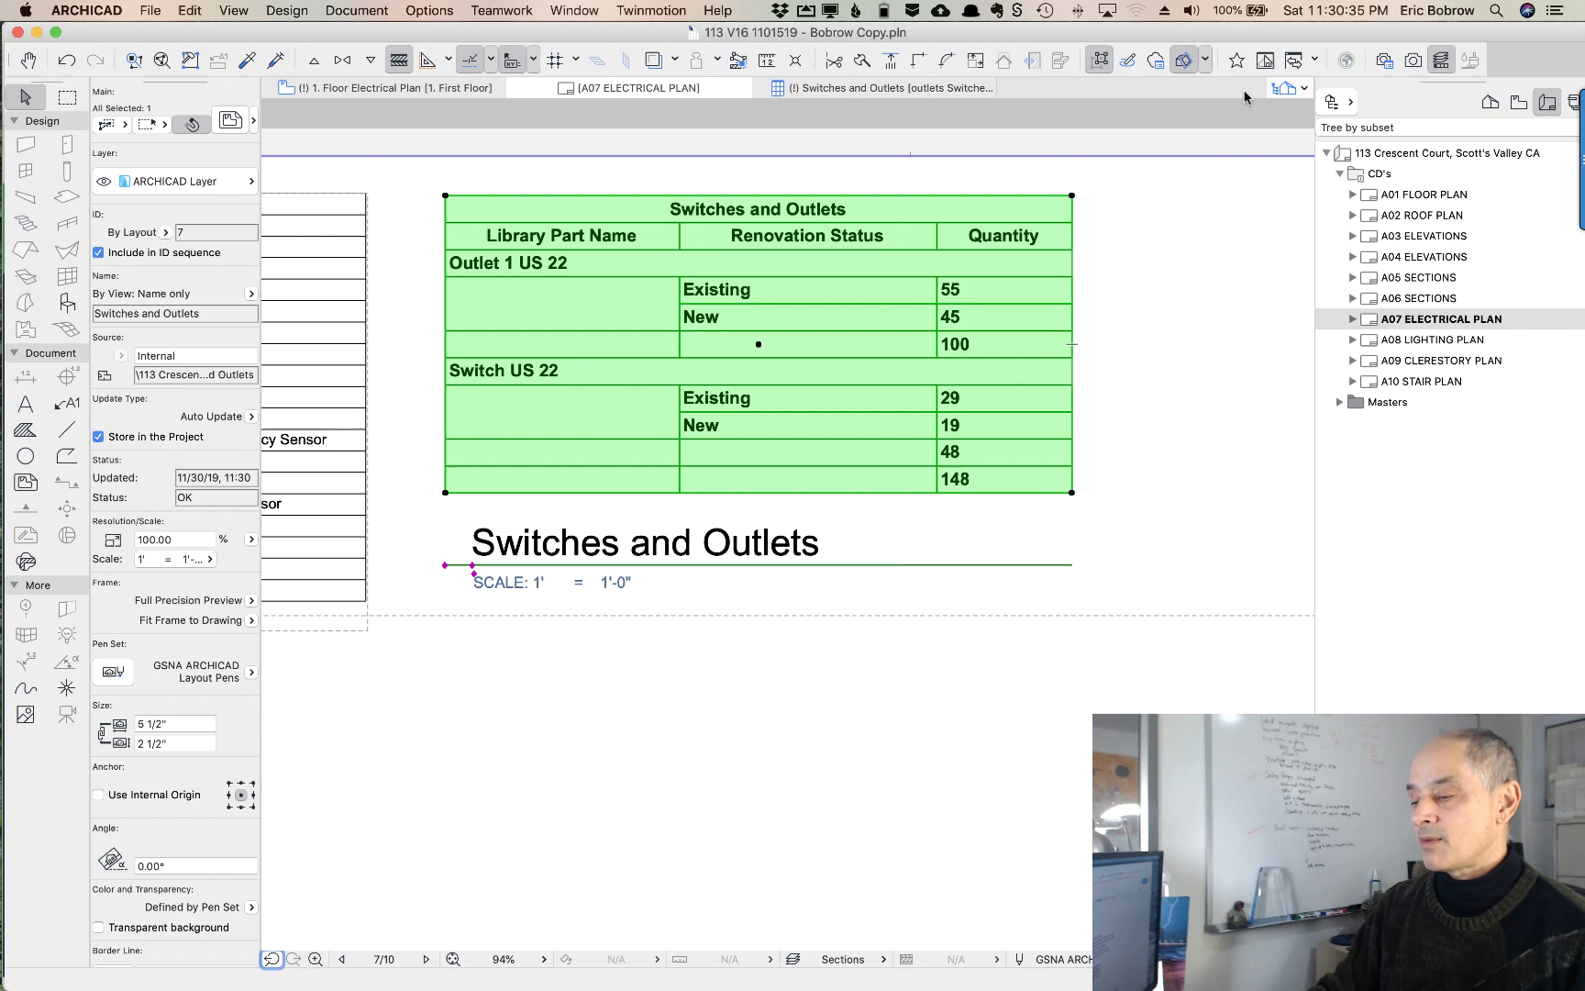
- In the source view, narrow the Renovation Status and Quantity columns and center the Quantity values
right_click(895, 247)
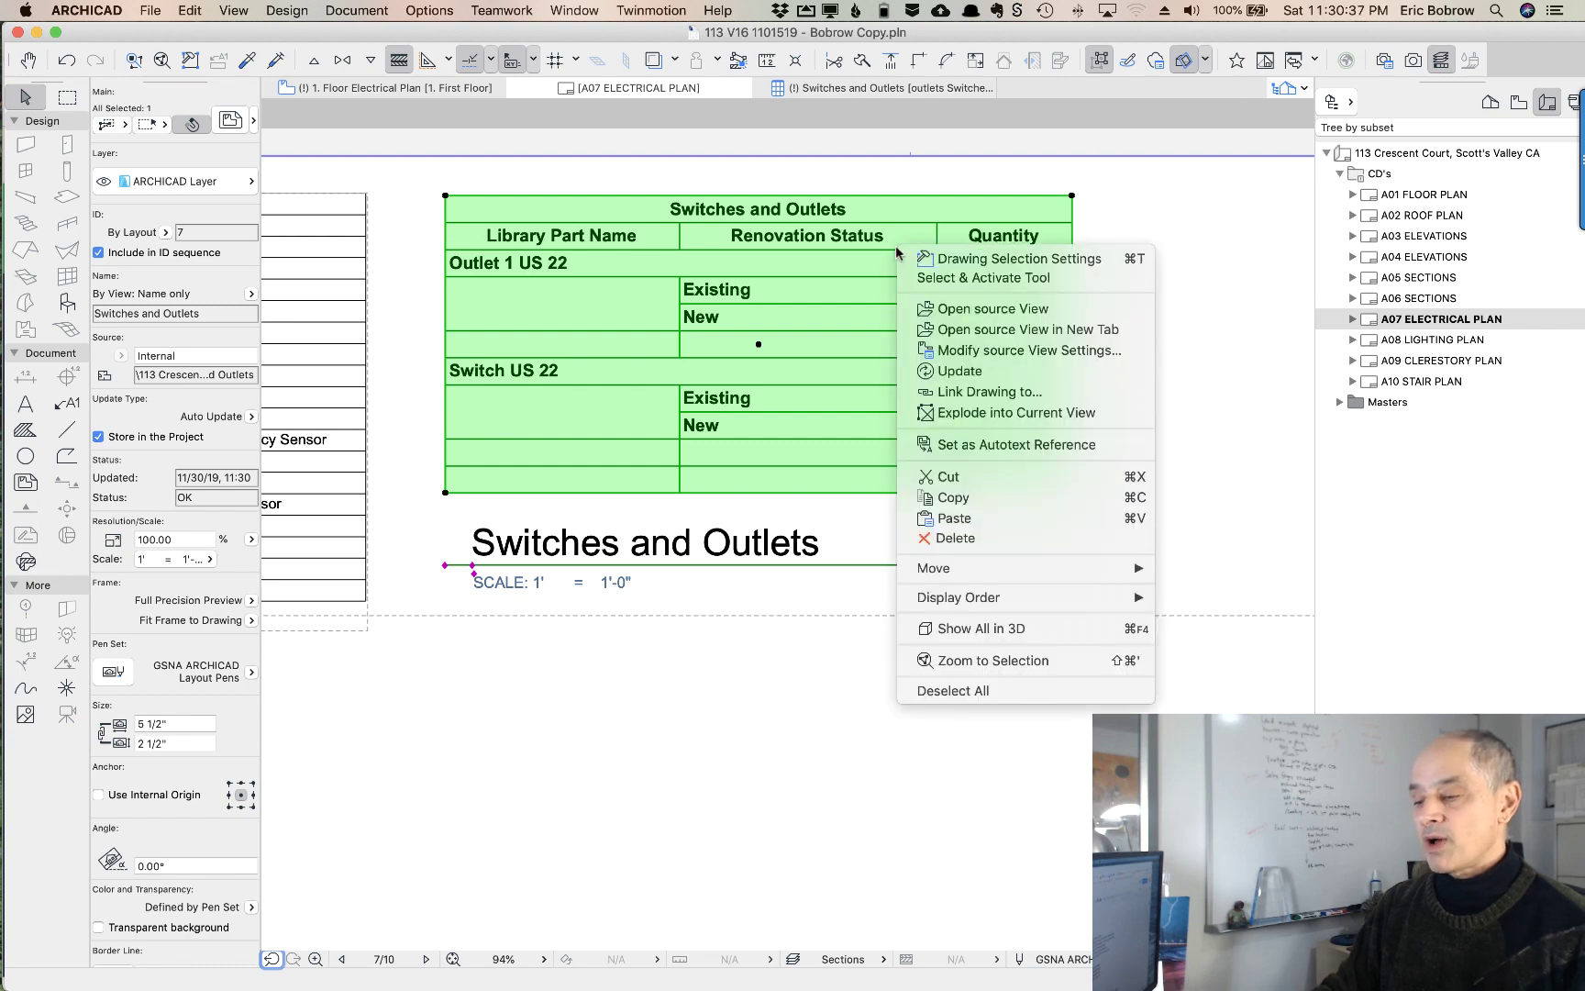
left_click(977, 315)
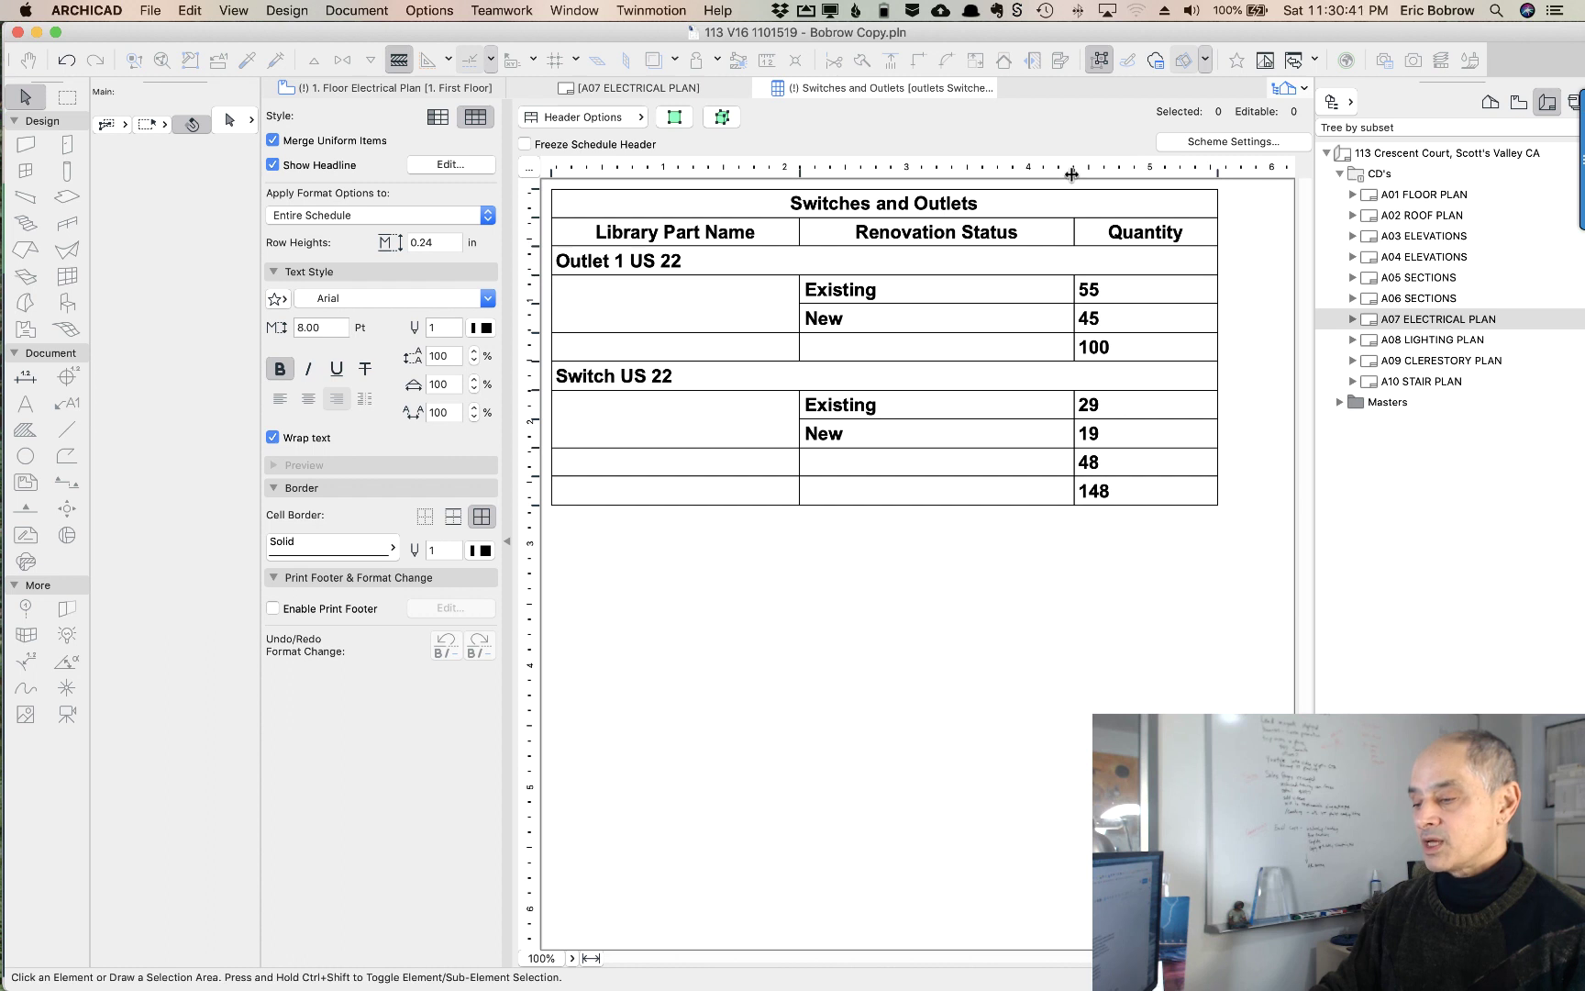
left_click_drag(1071, 174, 984, 176)
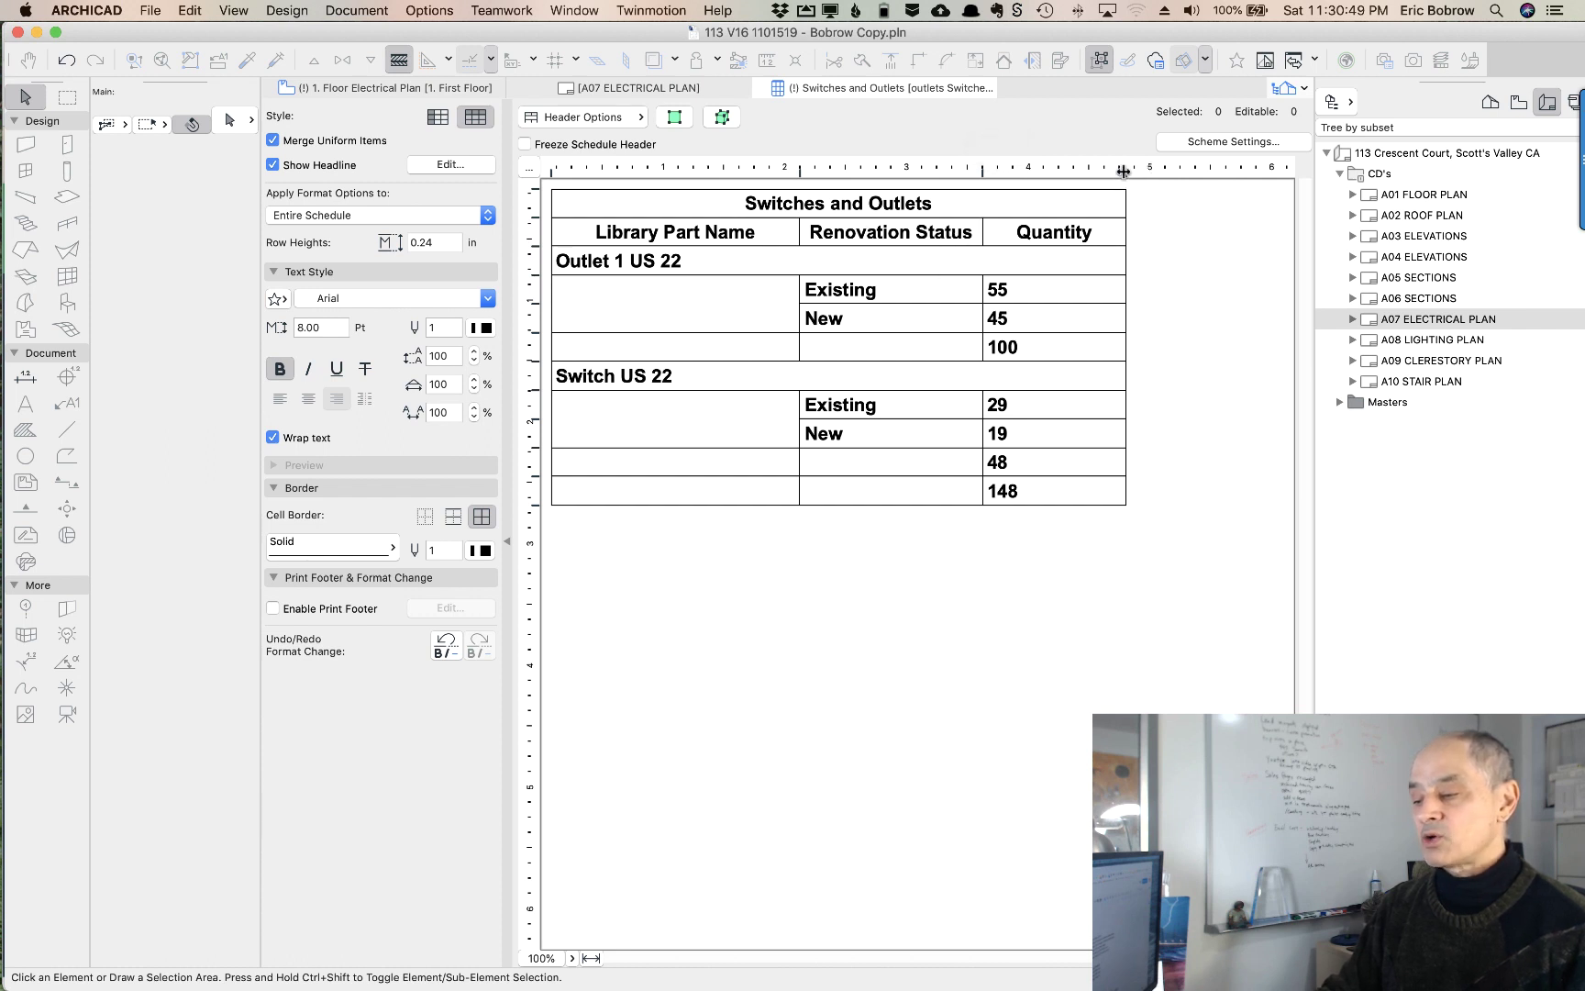
left_click_drag(1123, 171, 1074, 171)
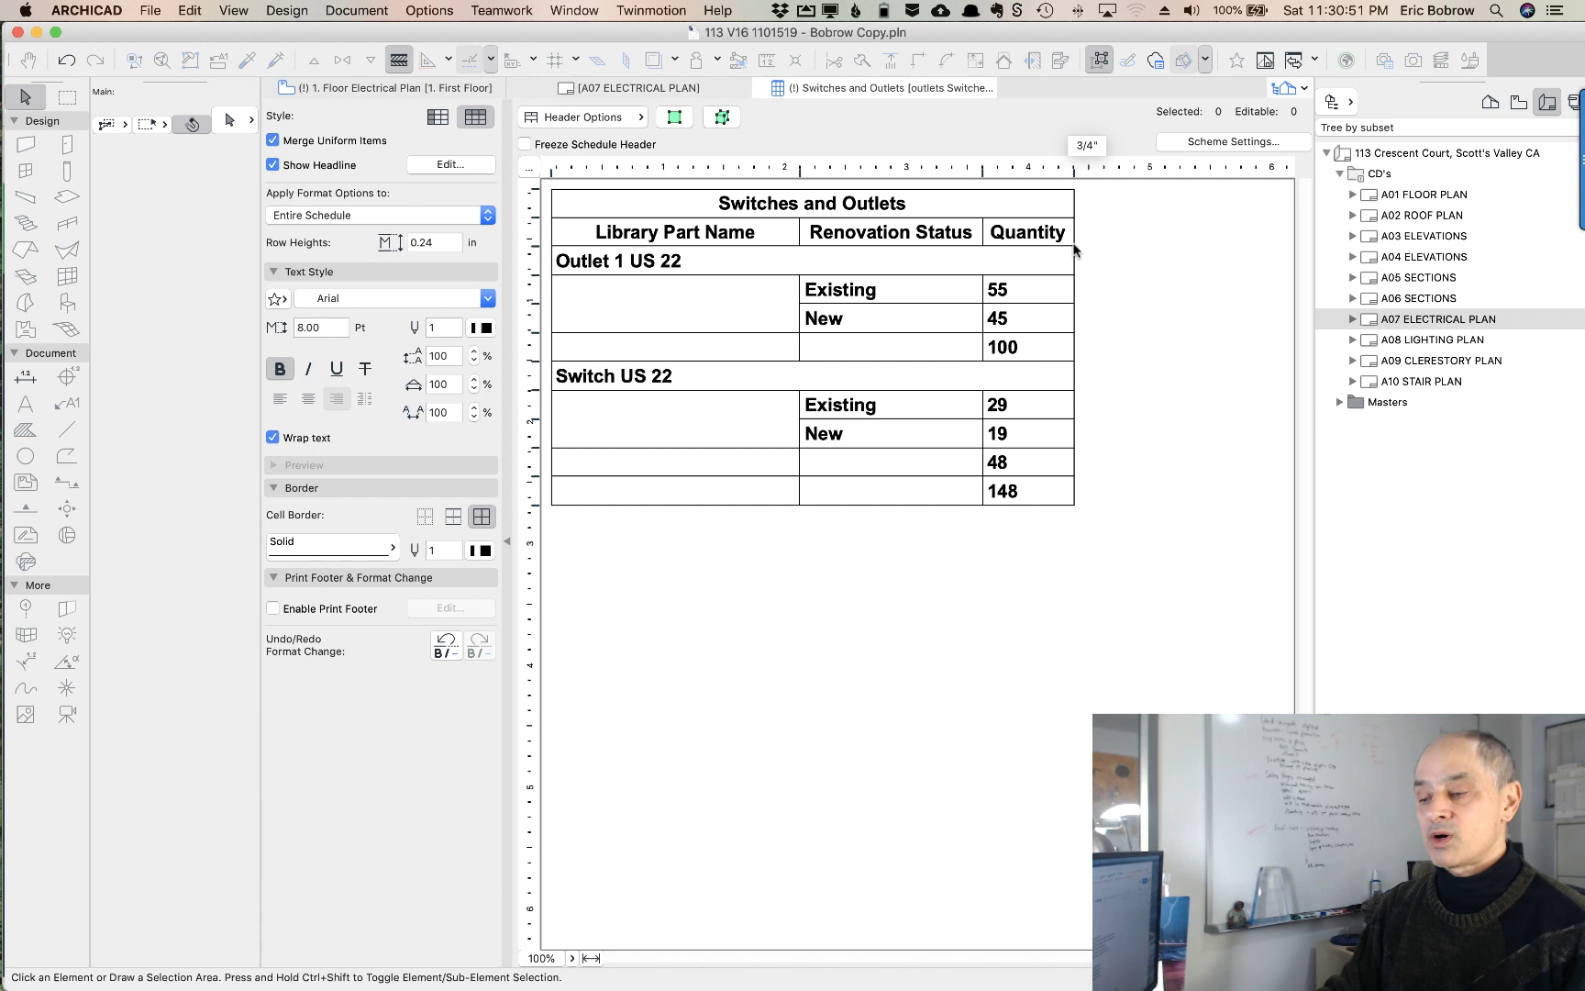
left_click(1027, 290)
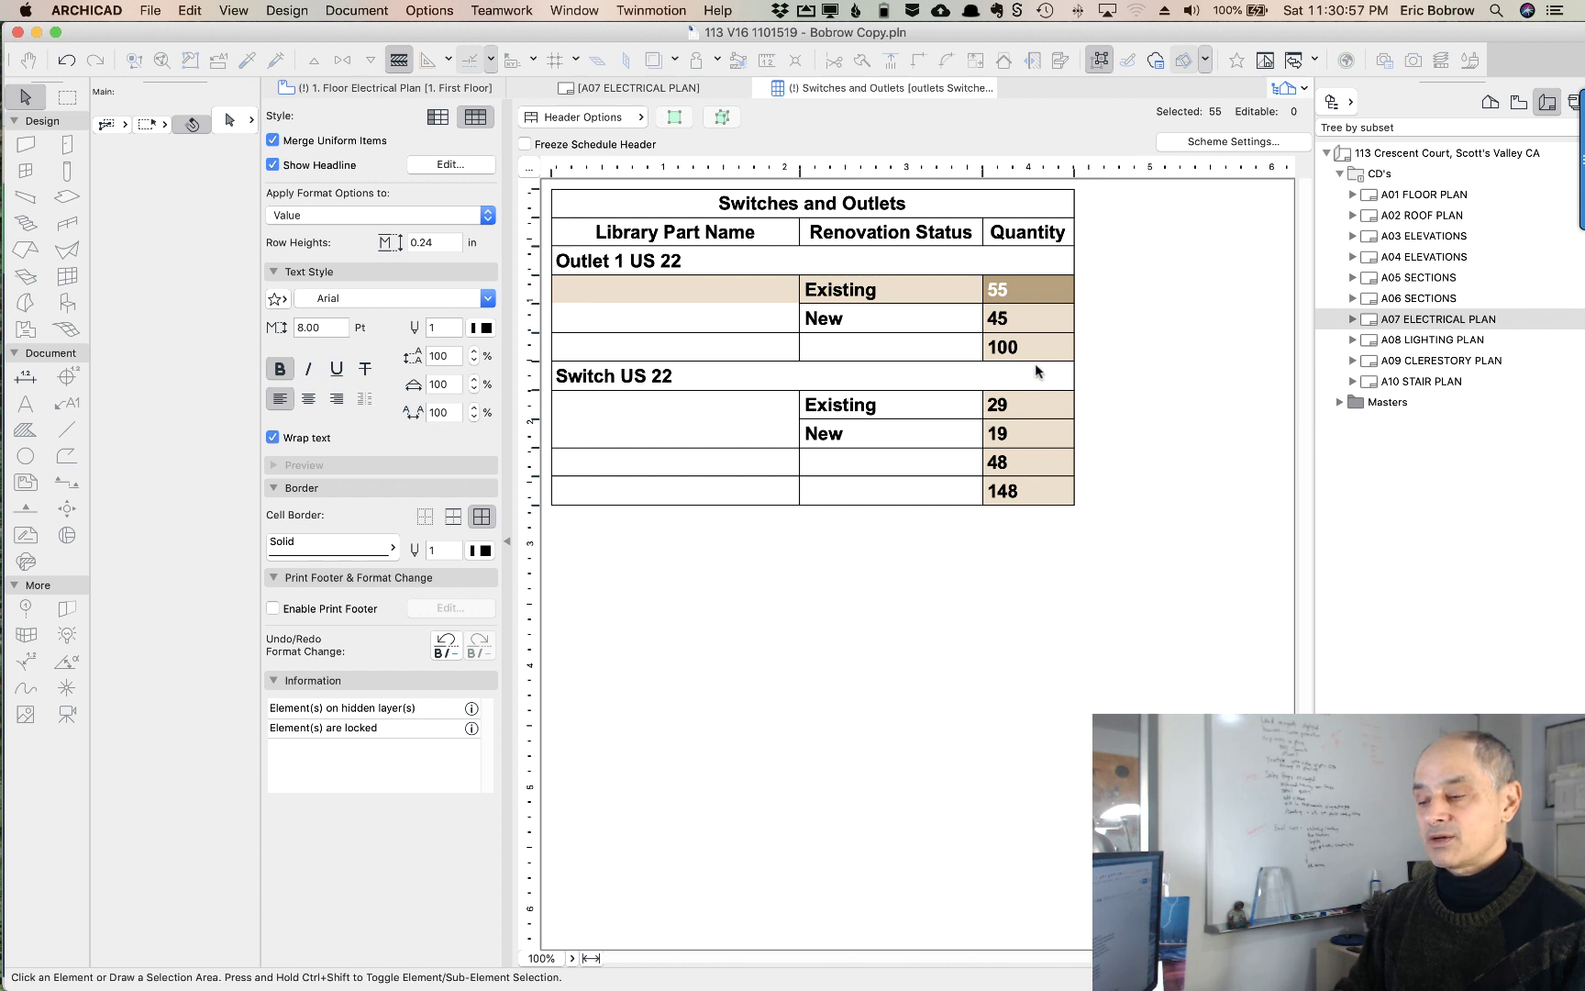
left_click(308, 398)
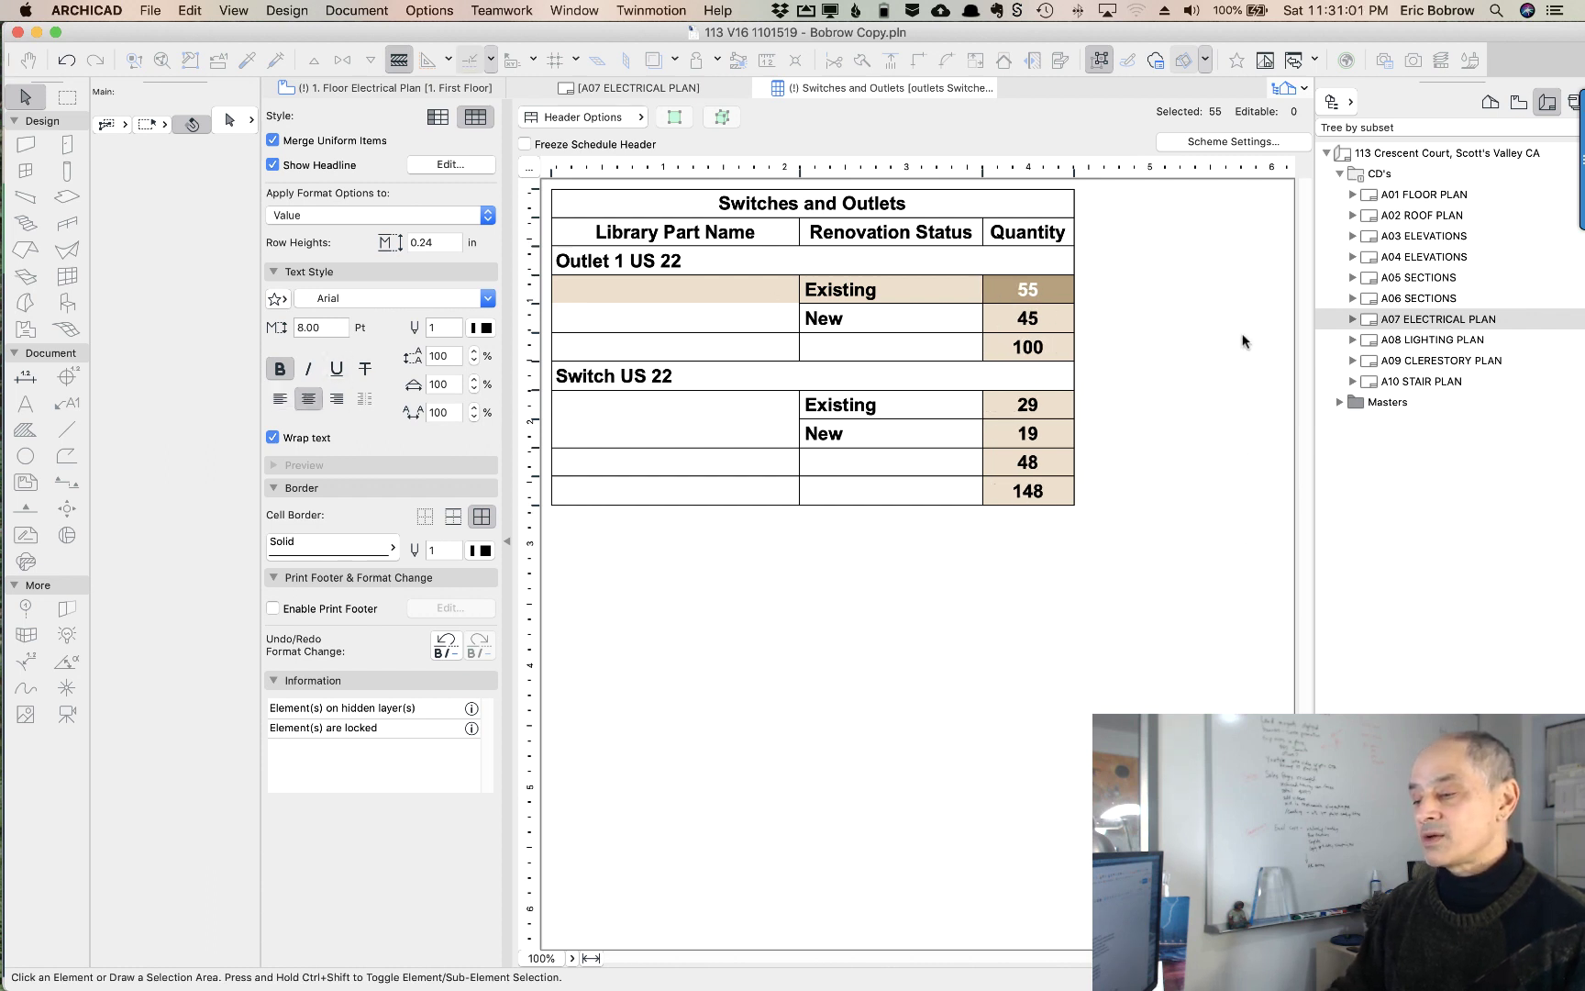
- Return to the A07 ELECTRICAL PLAN layout to see the updated schedule
left_click(649, 88)
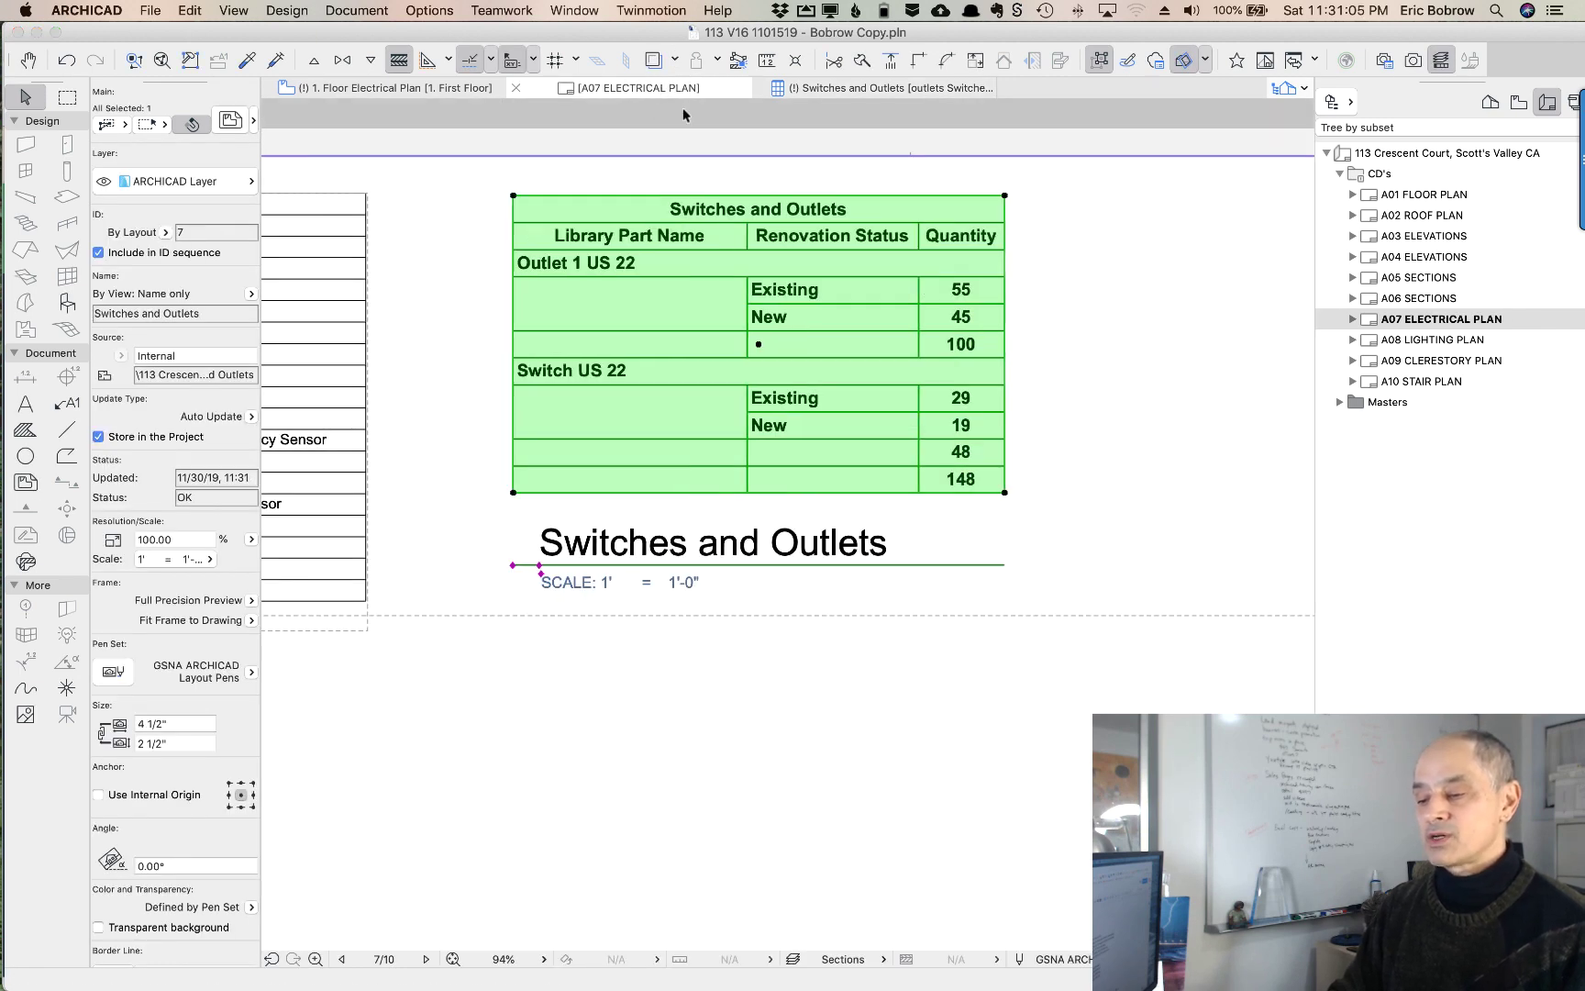